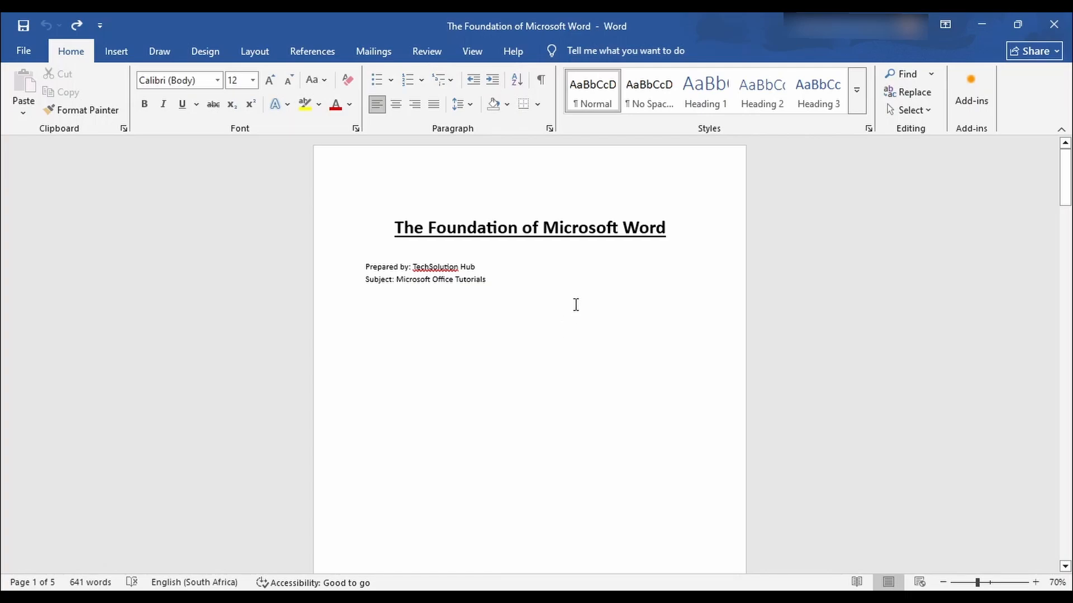
Turn on Show/Hide ¶ and locate the page break ending the Introduction page.
scroll(576, 304, down, 8)
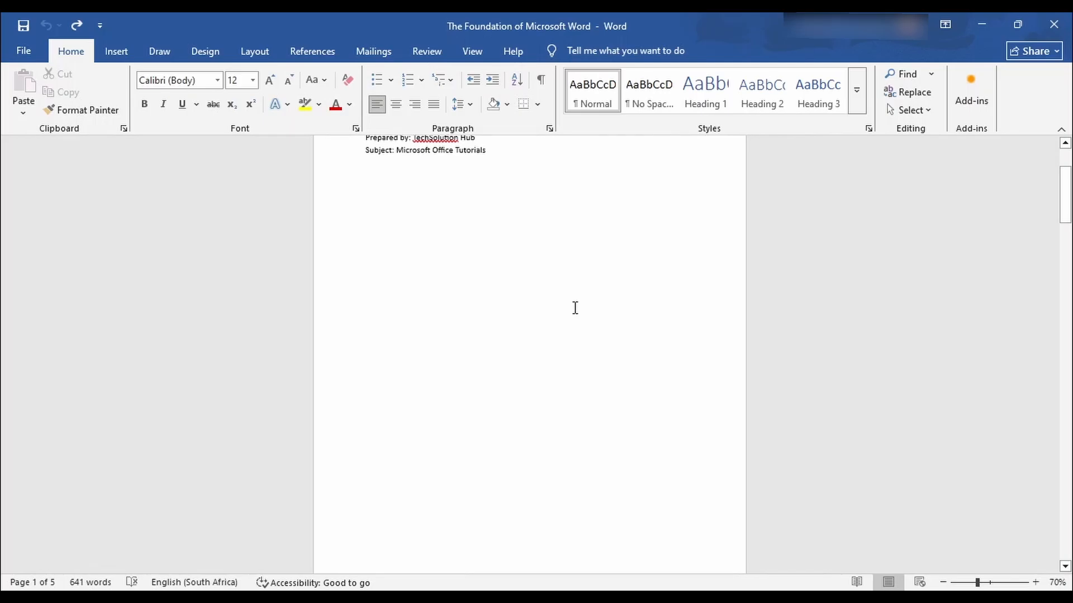
scroll(575, 313, down, 10)
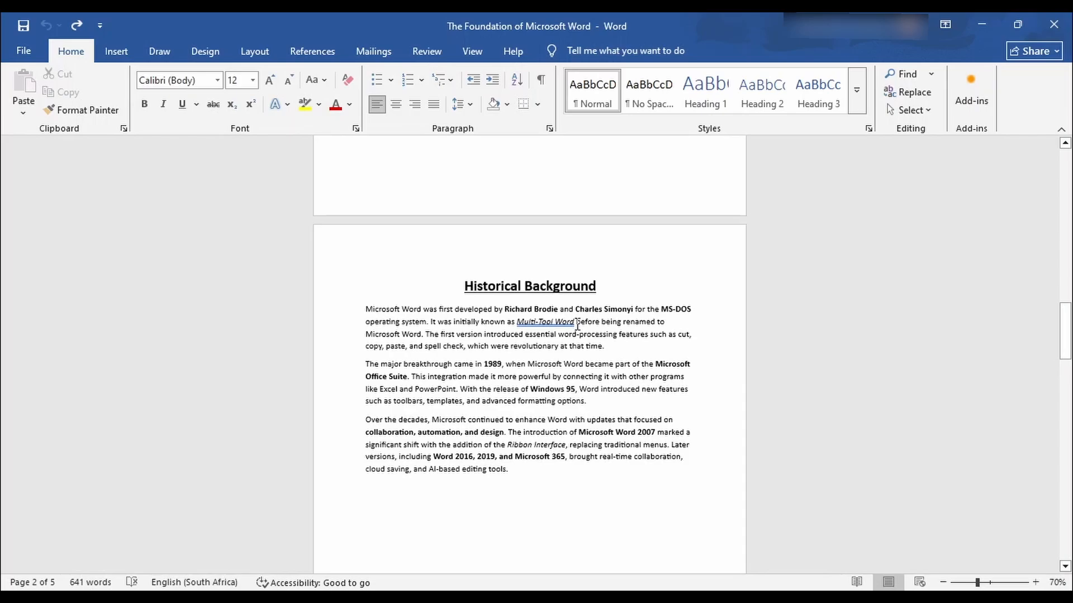
scroll(577, 324, down, 3)
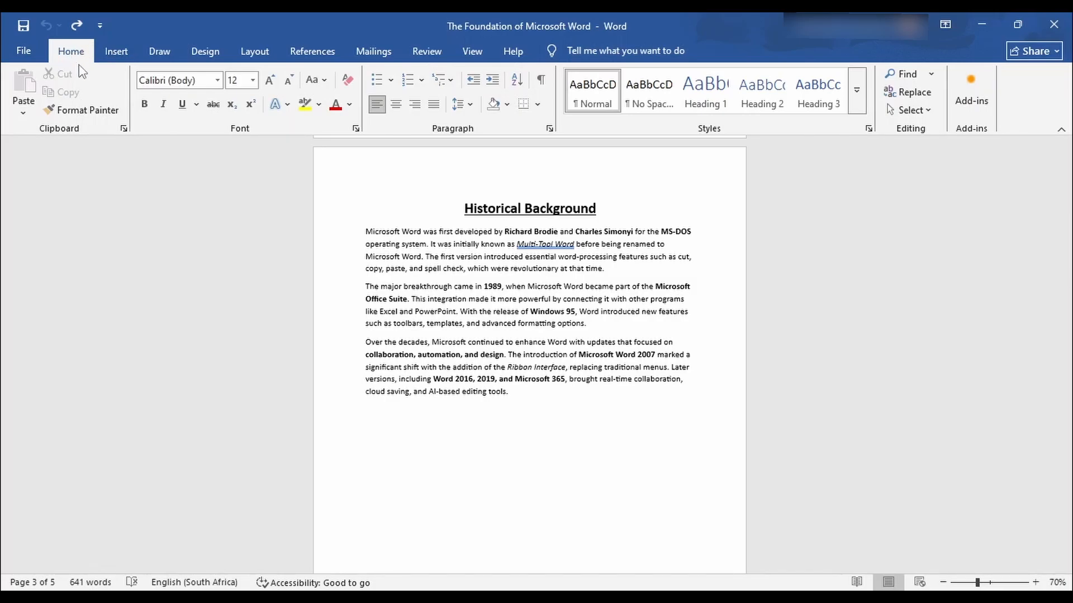
click(540, 82)
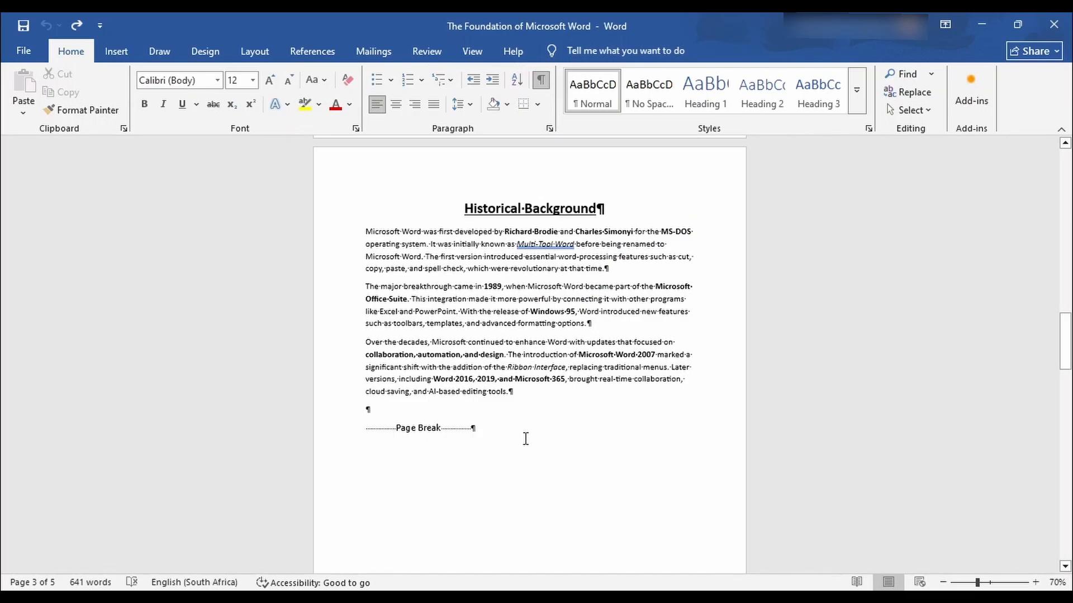
scroll(525, 439, up, 2)
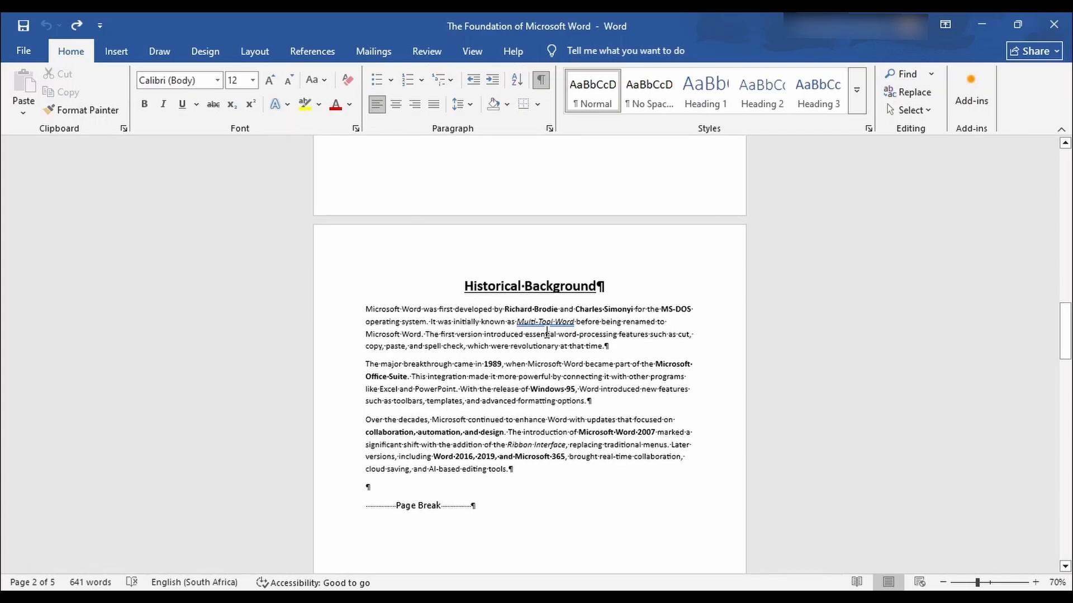
scroll(547, 333, up, 3)
scroll(546, 333, down, 20)
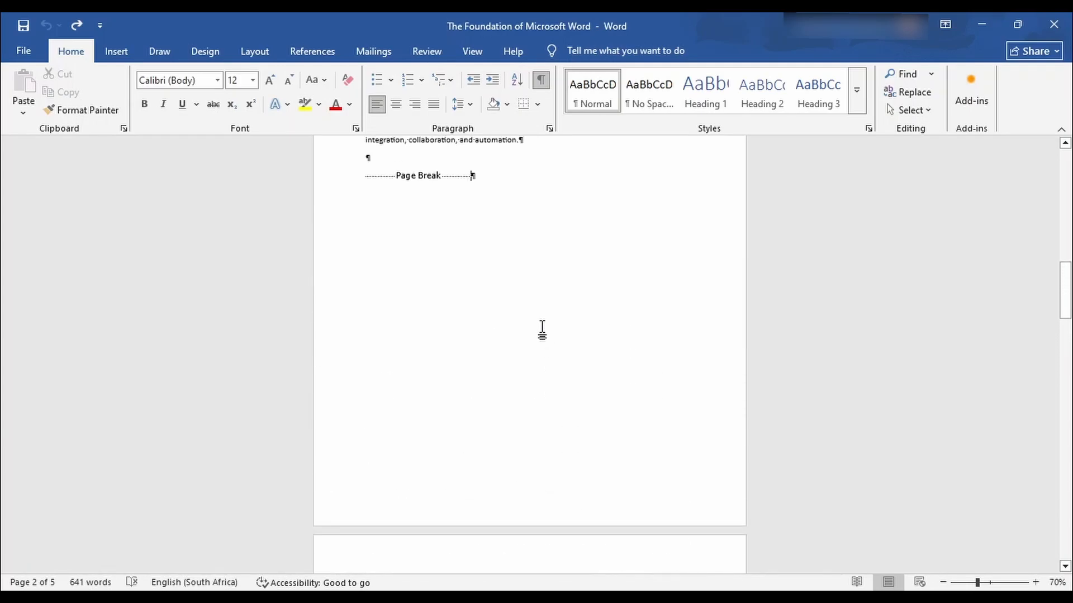
scroll(542, 329, down, 11)
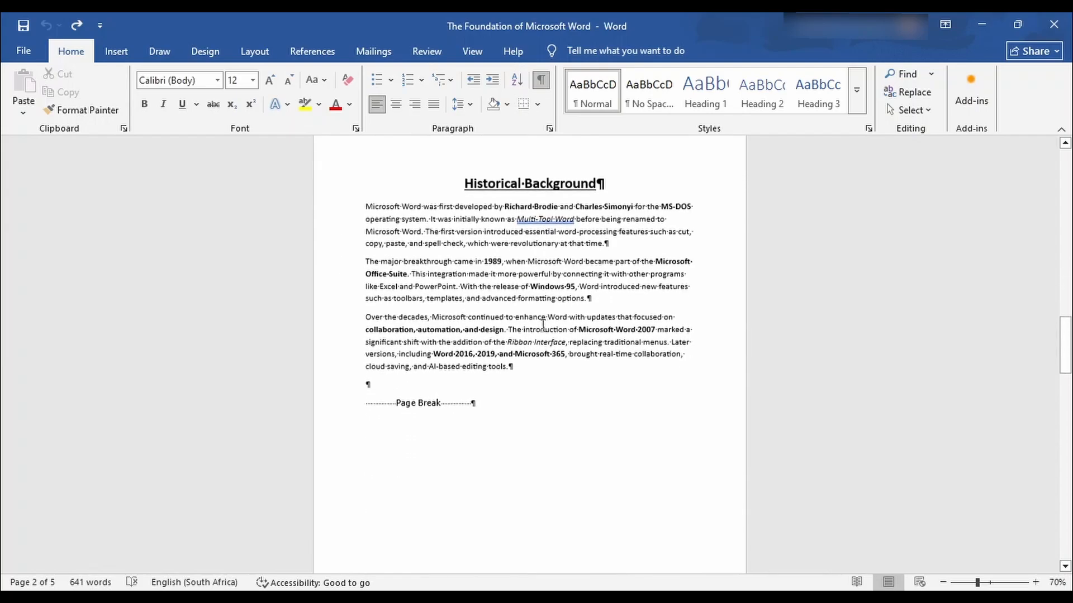
scroll(543, 328, up, 2)
scroll(543, 326, down, 3)
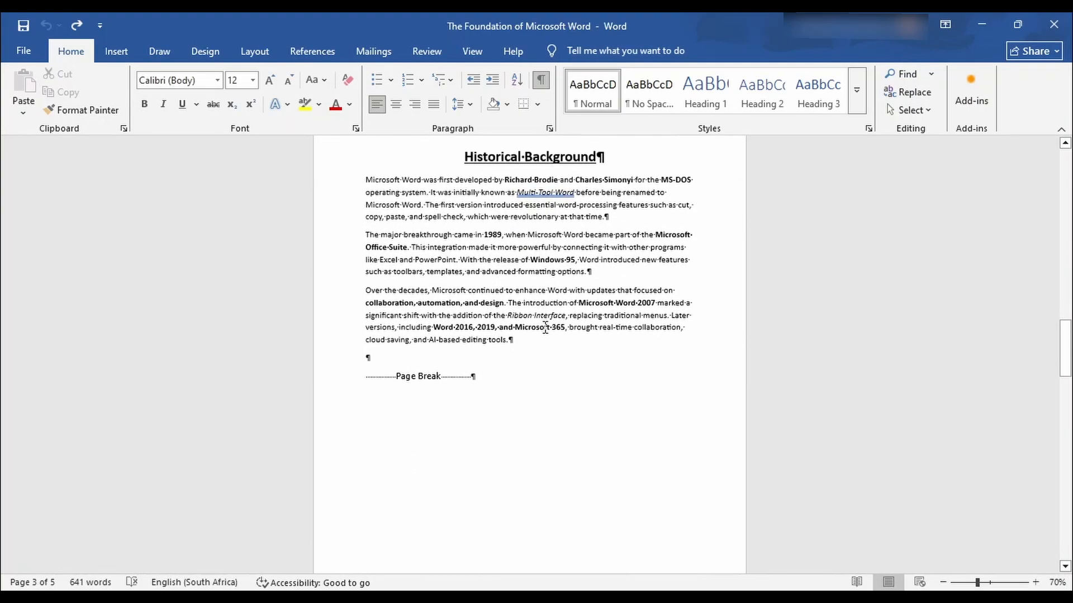
scroll(545, 332, up, 5)
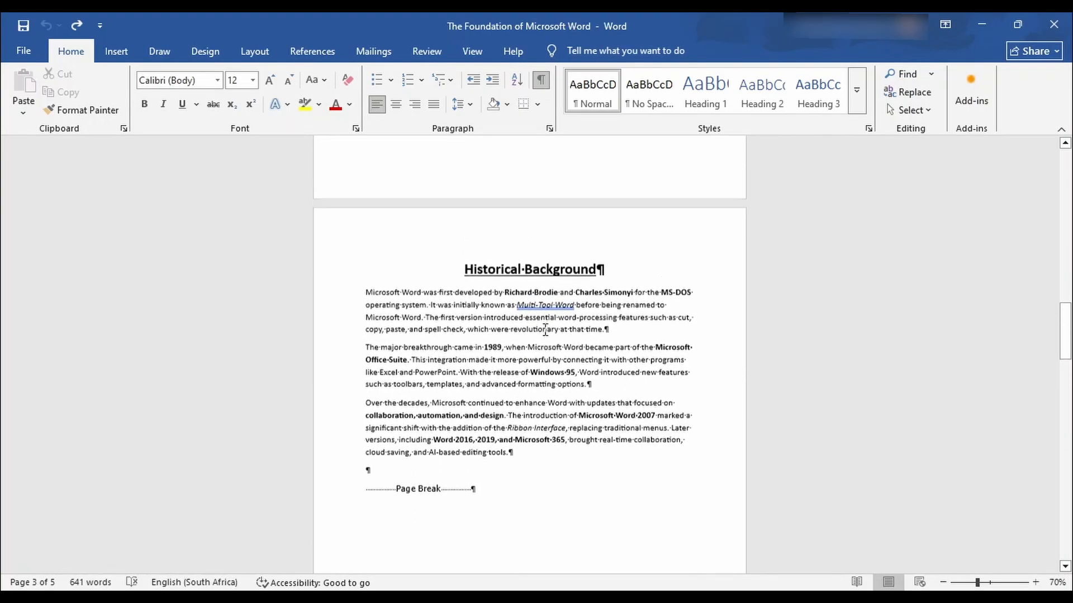
scroll(546, 331, up, 1)
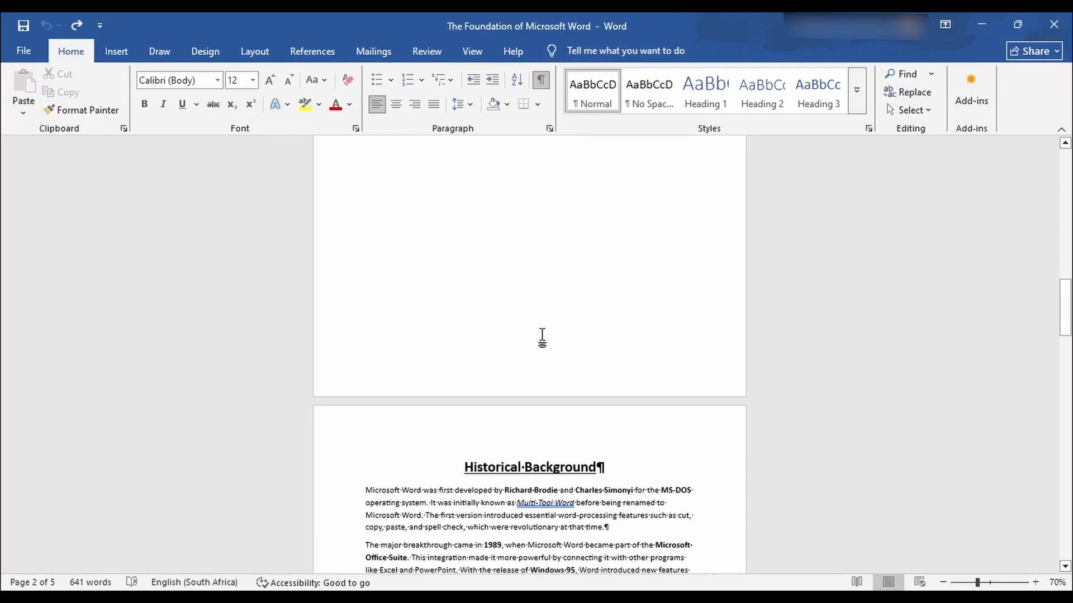
scroll(542, 336, up, 9)
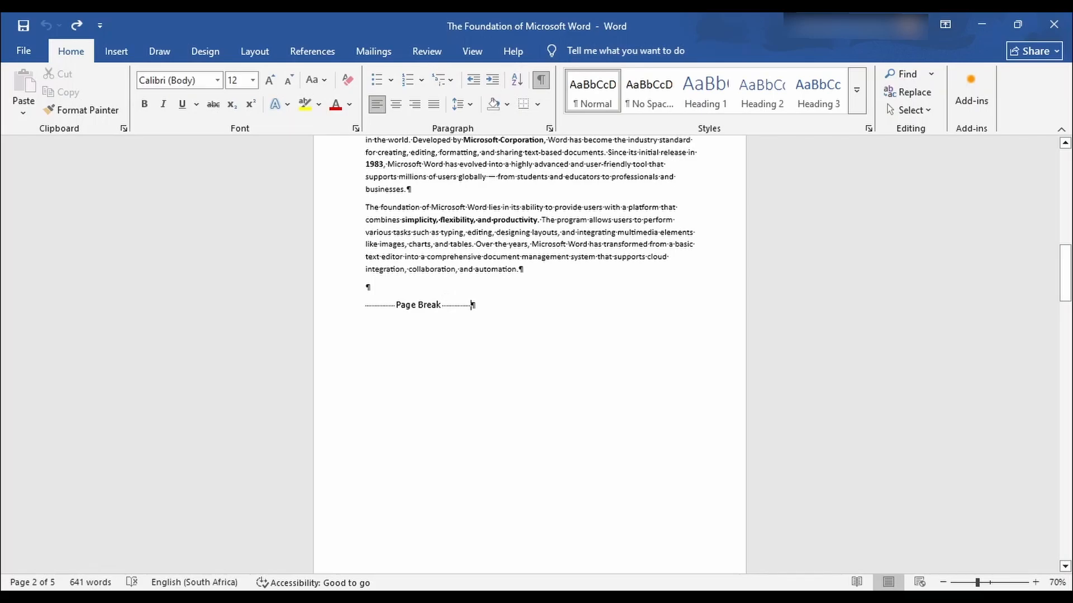
Remove the page break that follows the Introduction.
key(ctrl+y)
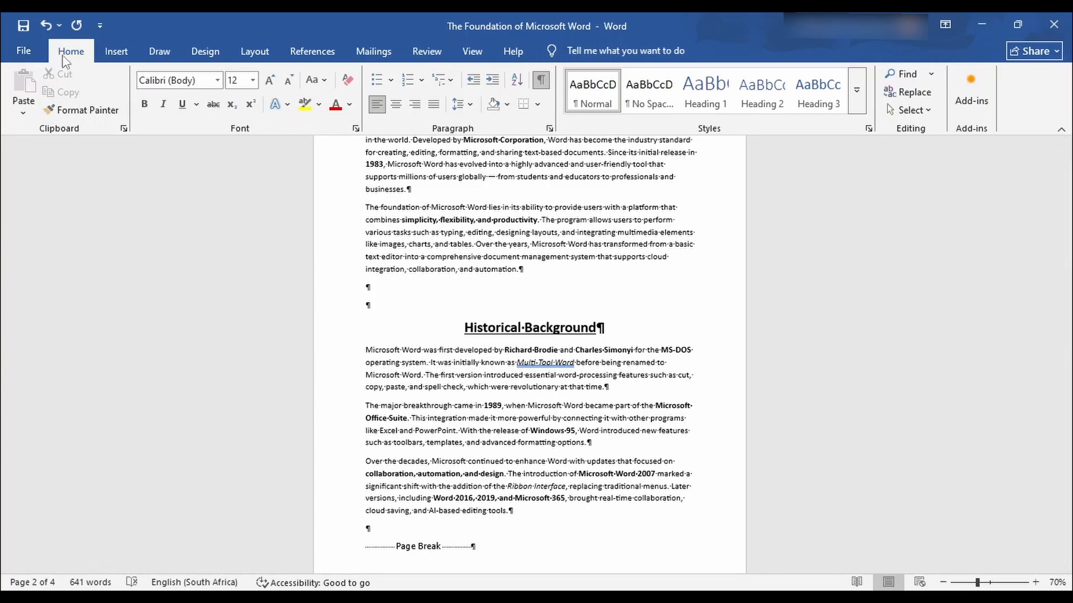
Insert a Layout > Breaks > Next Page section break after the Introduction paragraphs.
click(257, 53)
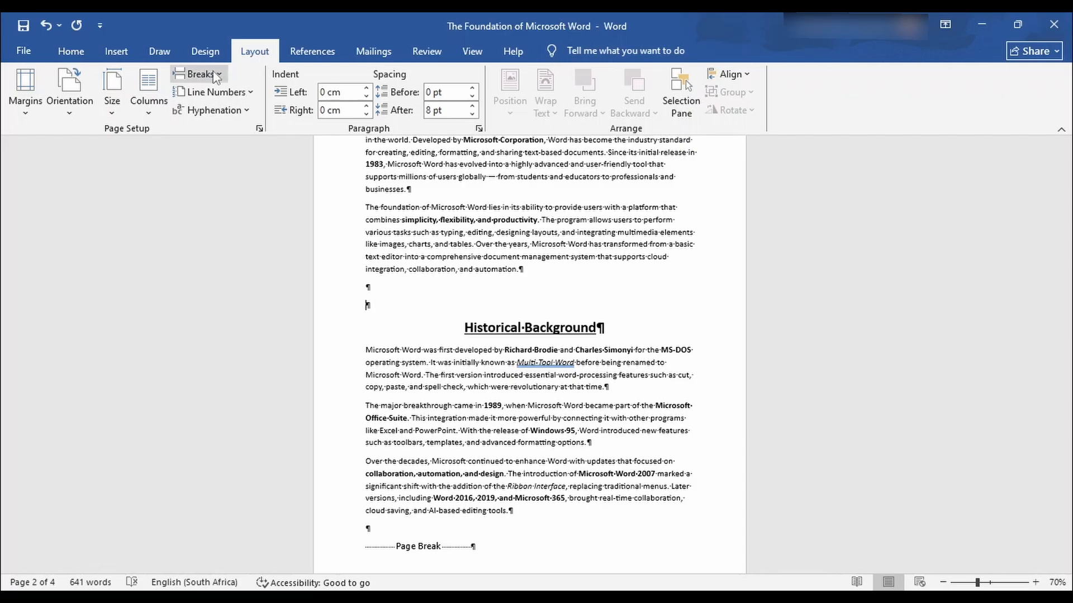
click(199, 76)
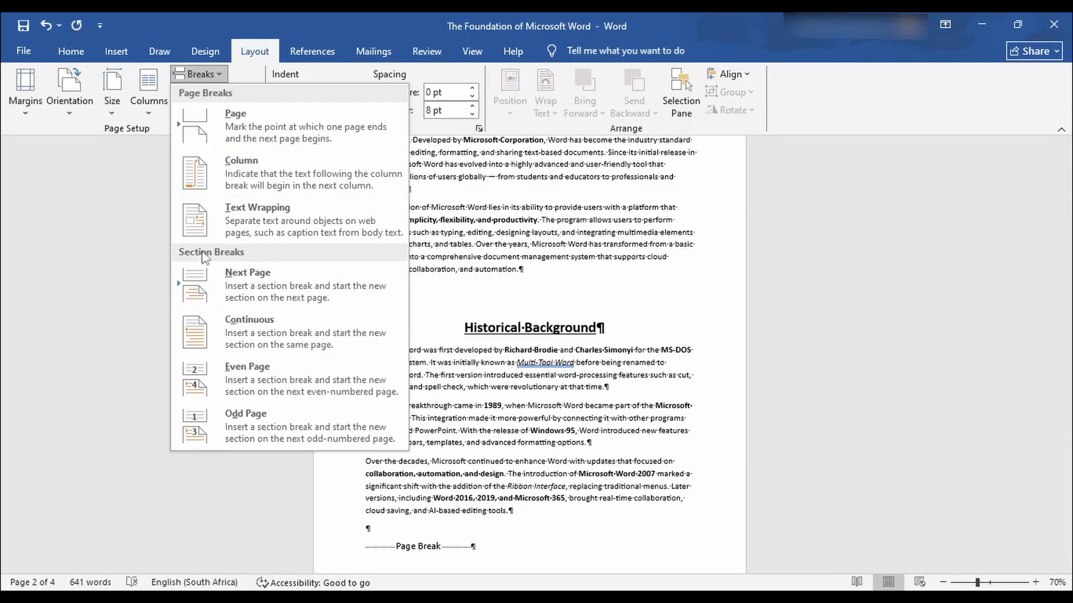
click(256, 280)
scroll(553, 338, up, 5)
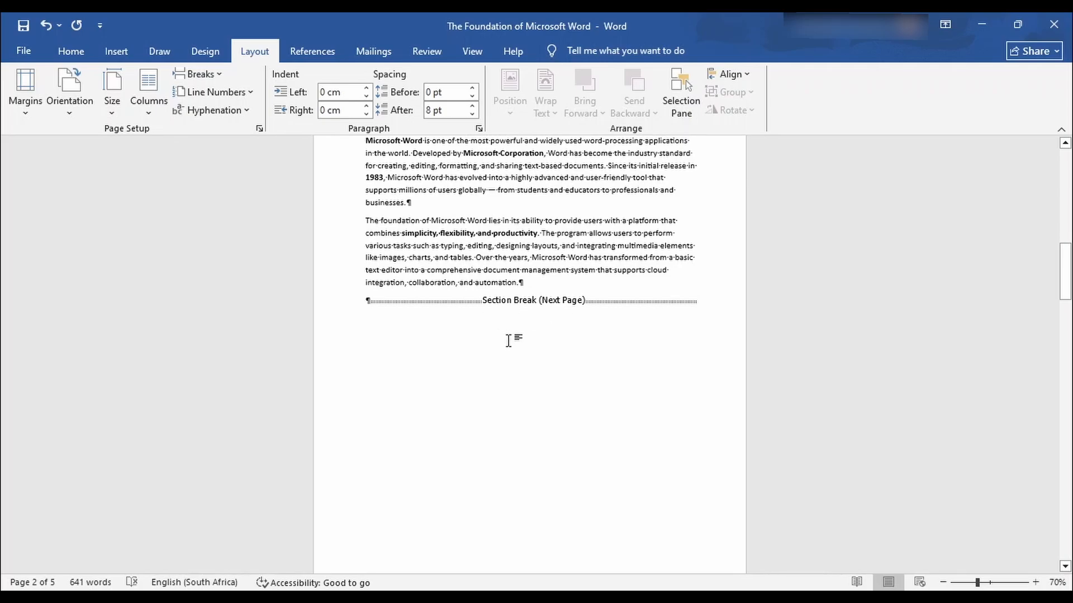
scroll(510, 341, down, 1)
scroll(510, 341, up, 4)
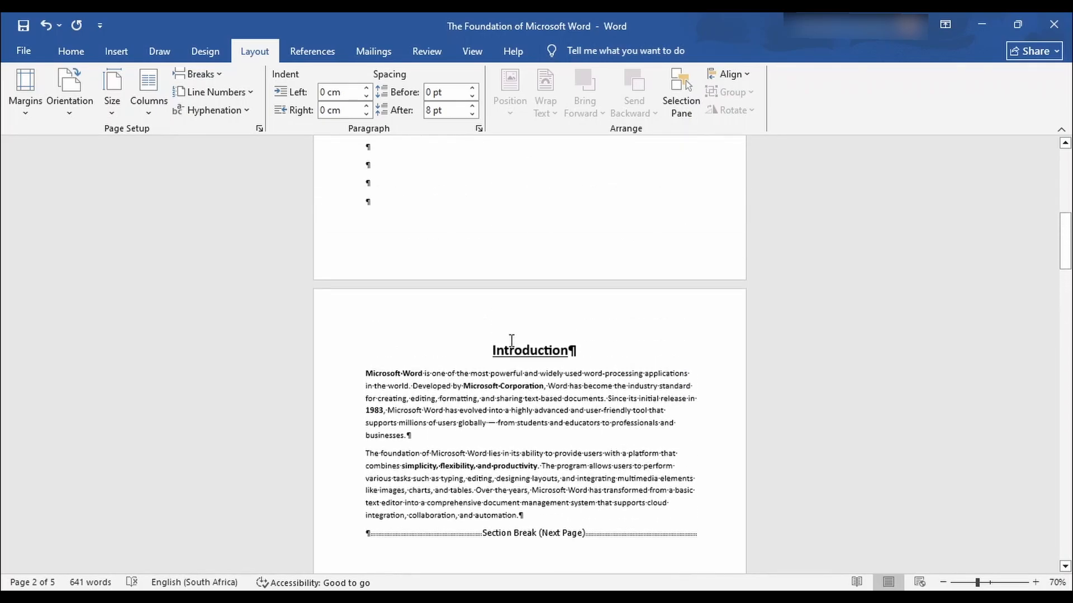
scroll(511, 341, up, 12)
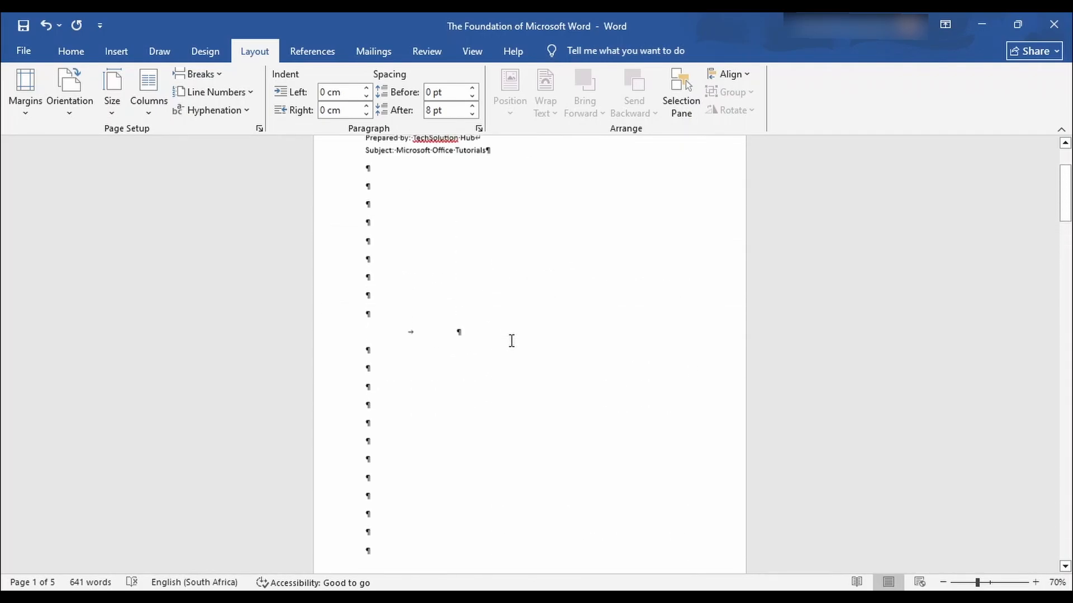
scroll(512, 342, up, 1)
scroll(546, 335, down, 11)
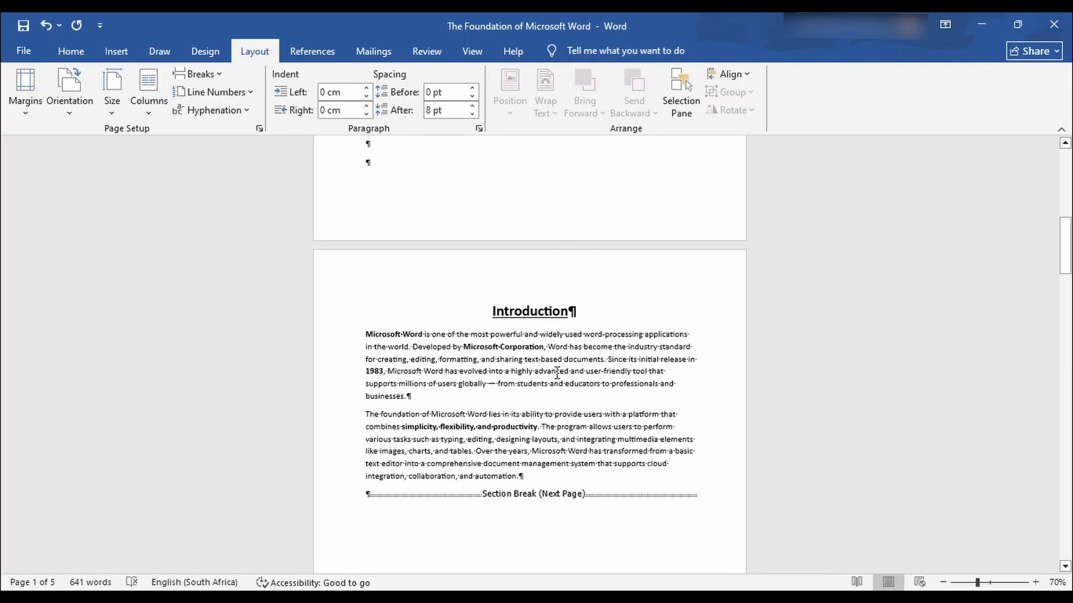
scroll(538, 329, down, 3)
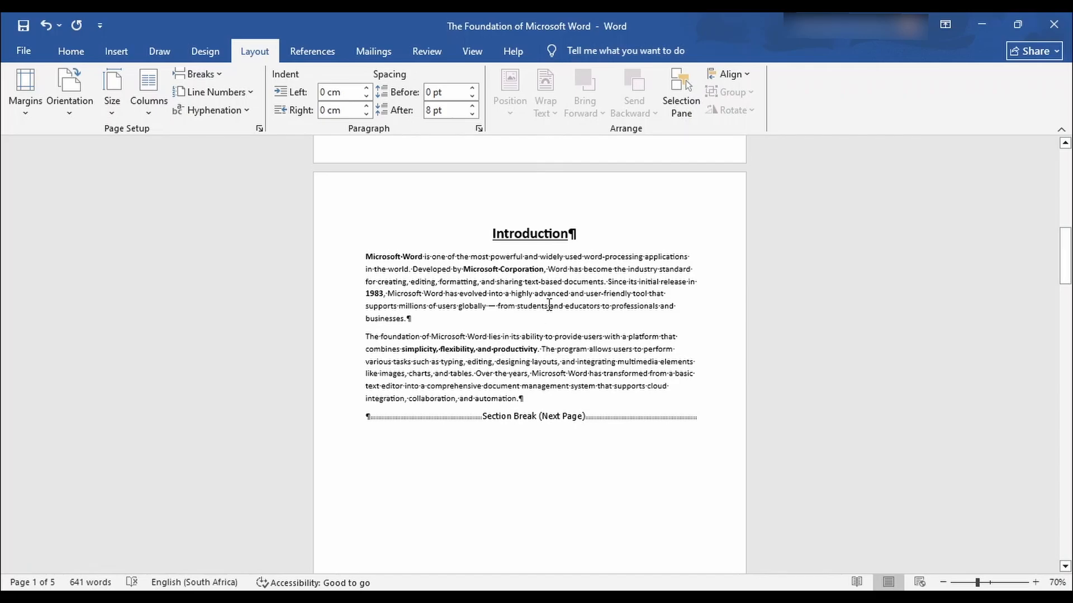
scroll(557, 306, down, 11)
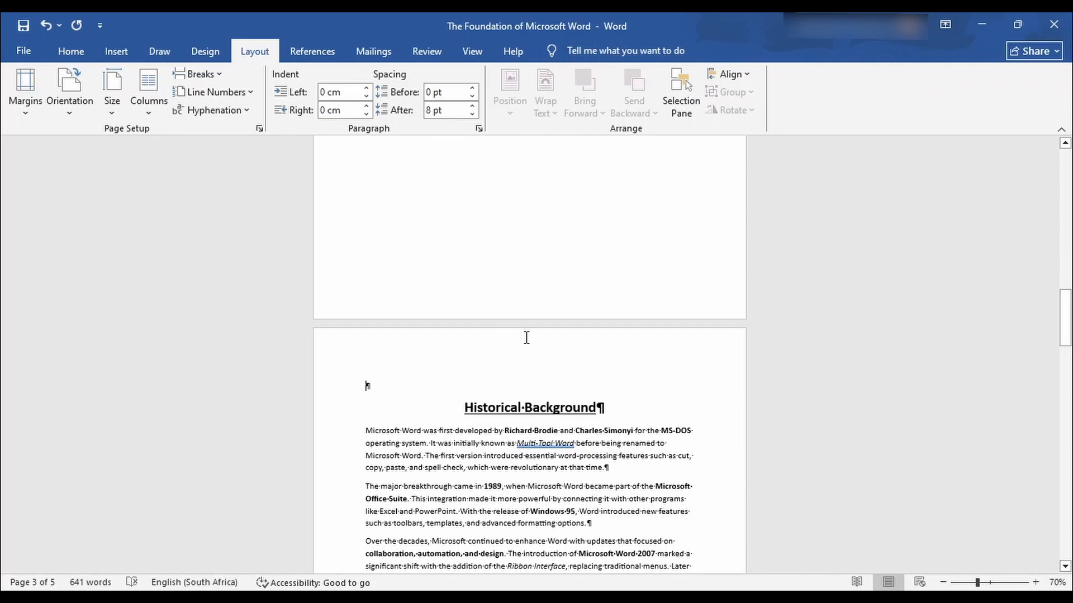
scroll(534, 349, down, 2)
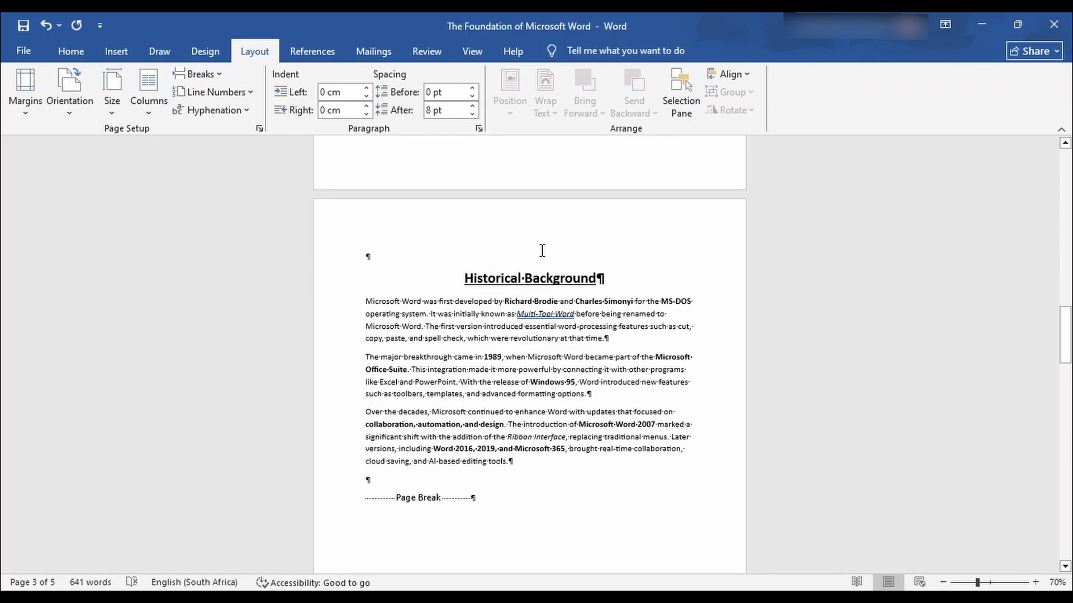
scroll(542, 252, down, 1)
scroll(537, 258, up, 1)
scroll(532, 262, down, 6)
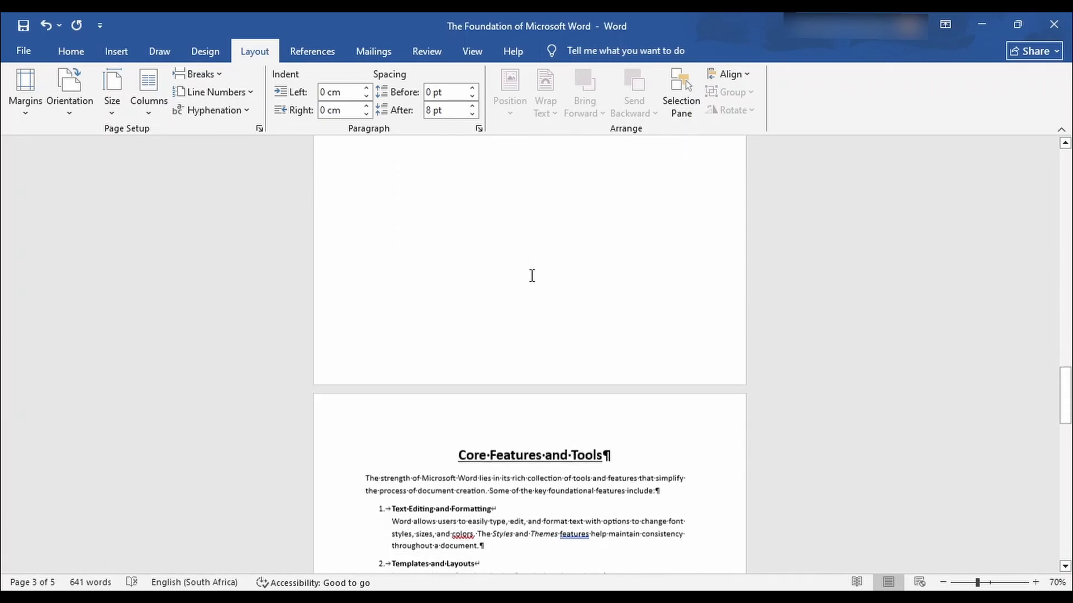
Open footer editing and move through both sections' footers to the Section 2 footer on page 3.
double_click(541, 330)
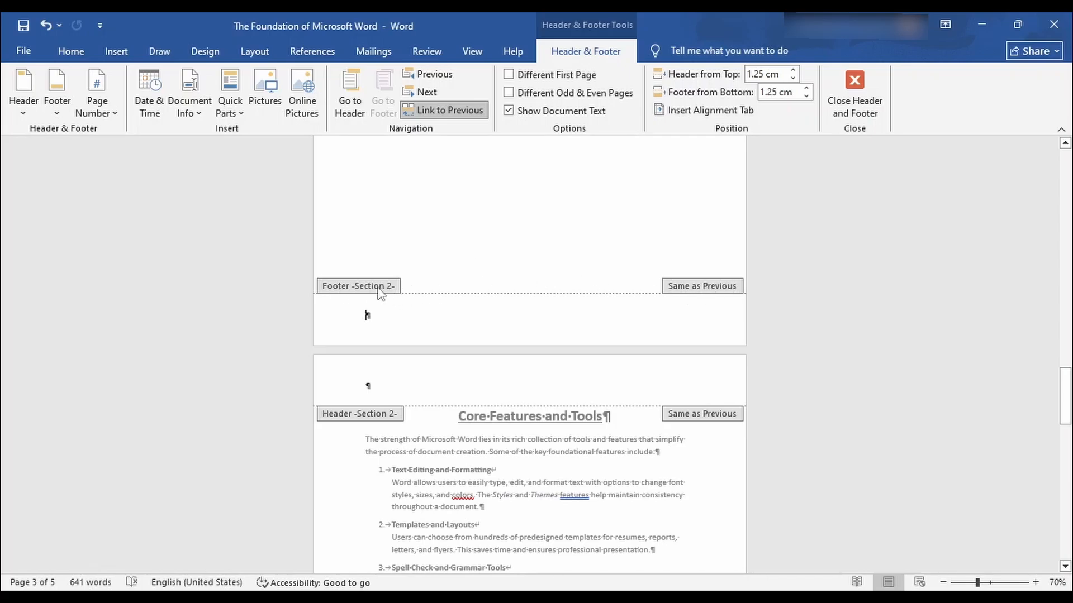
scroll(476, 310, up, 10)
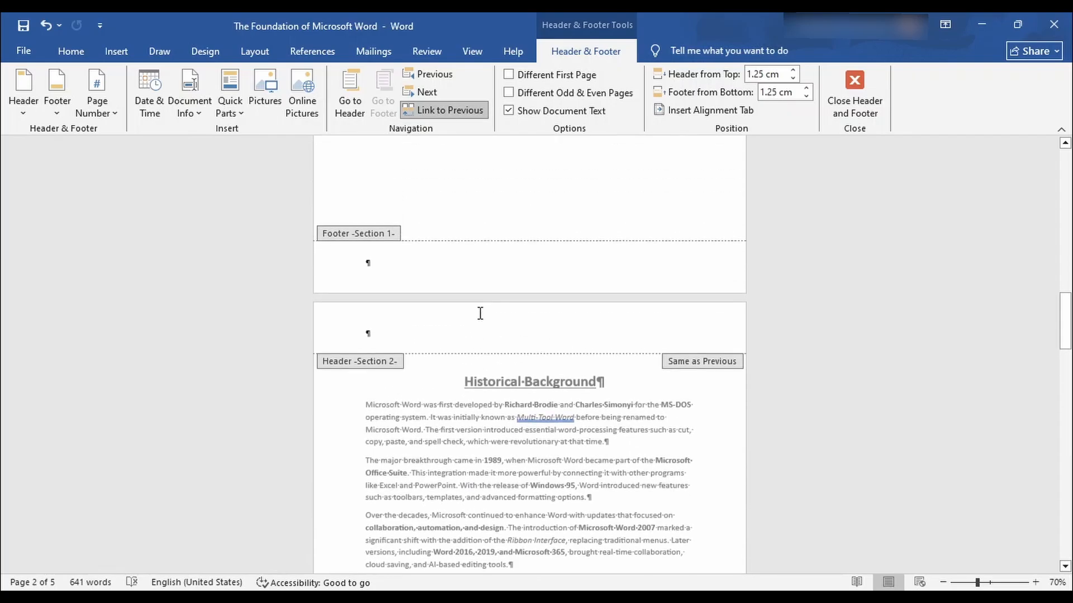
scroll(484, 320, up, 3)
scroll(484, 318, down, 7)
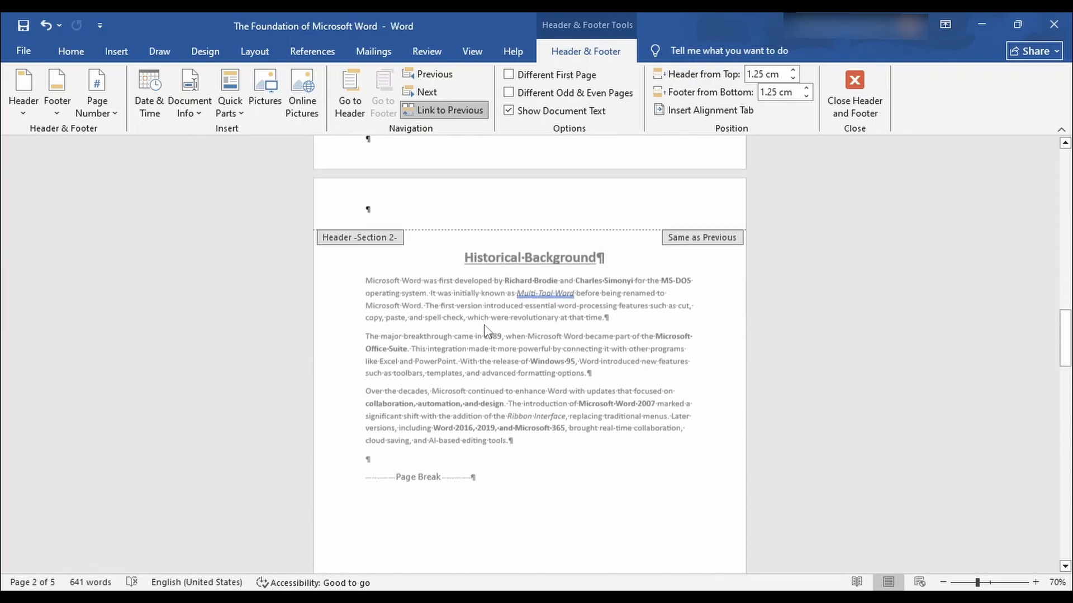
scroll(485, 321, up, 4)
scroll(483, 332, up, 6)
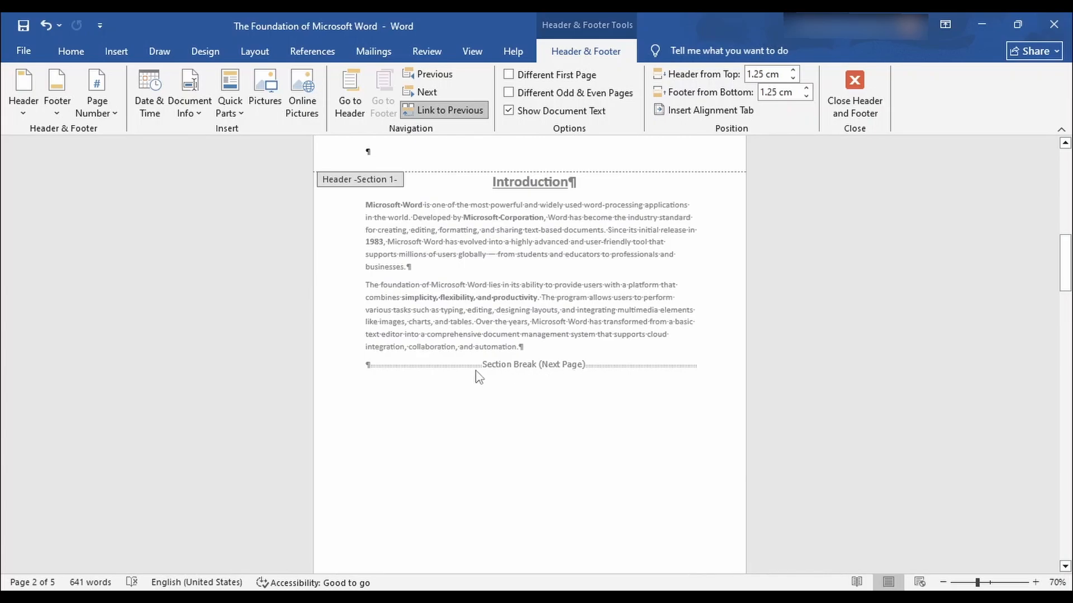
scroll(556, 376, up, 5)
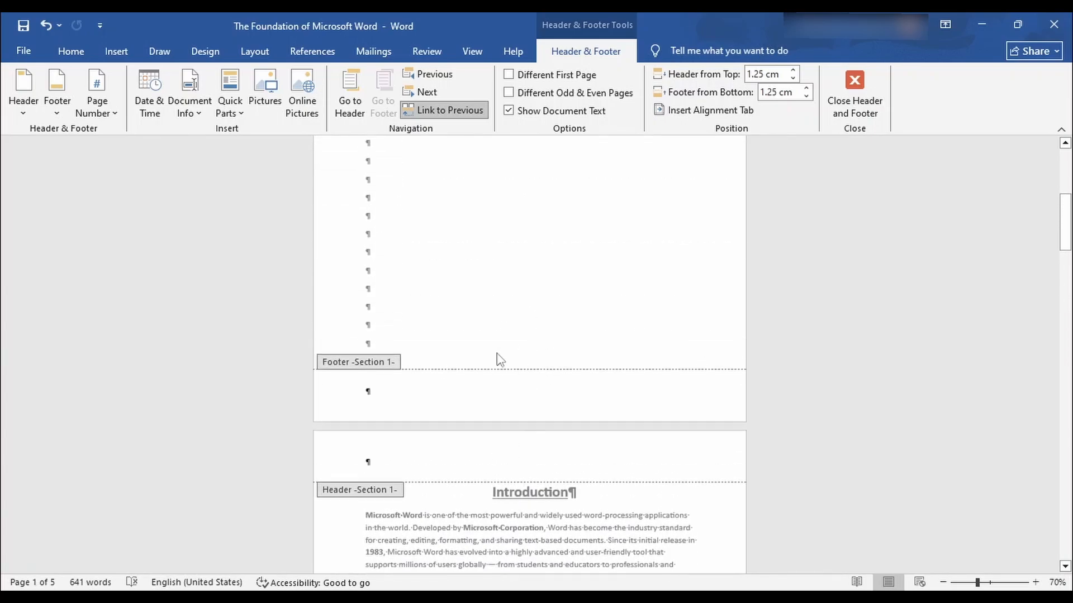
scroll(514, 441, down, 10)
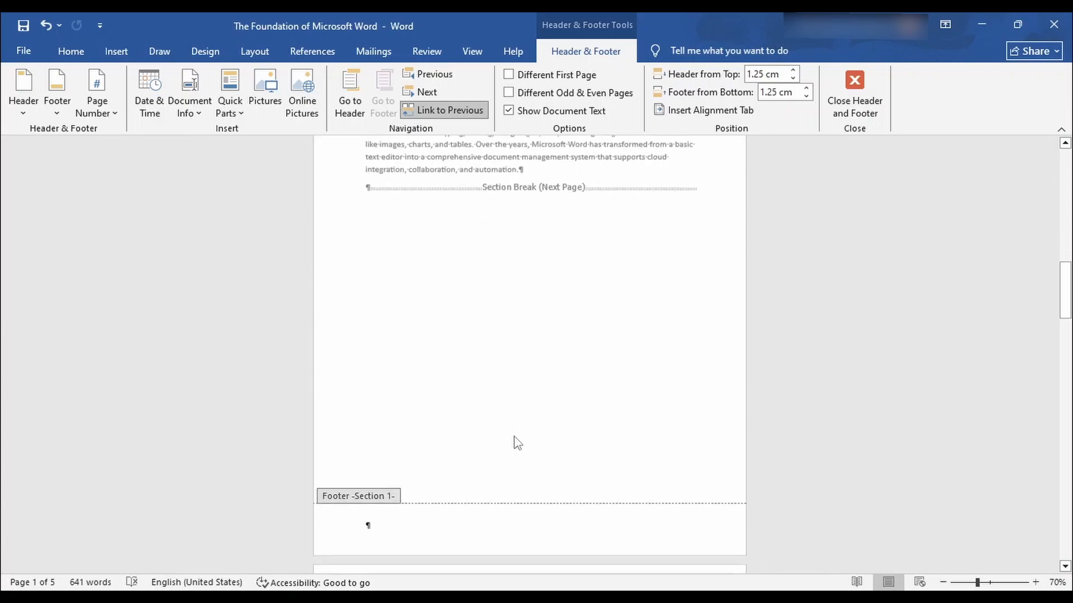
scroll(518, 442, down, 3)
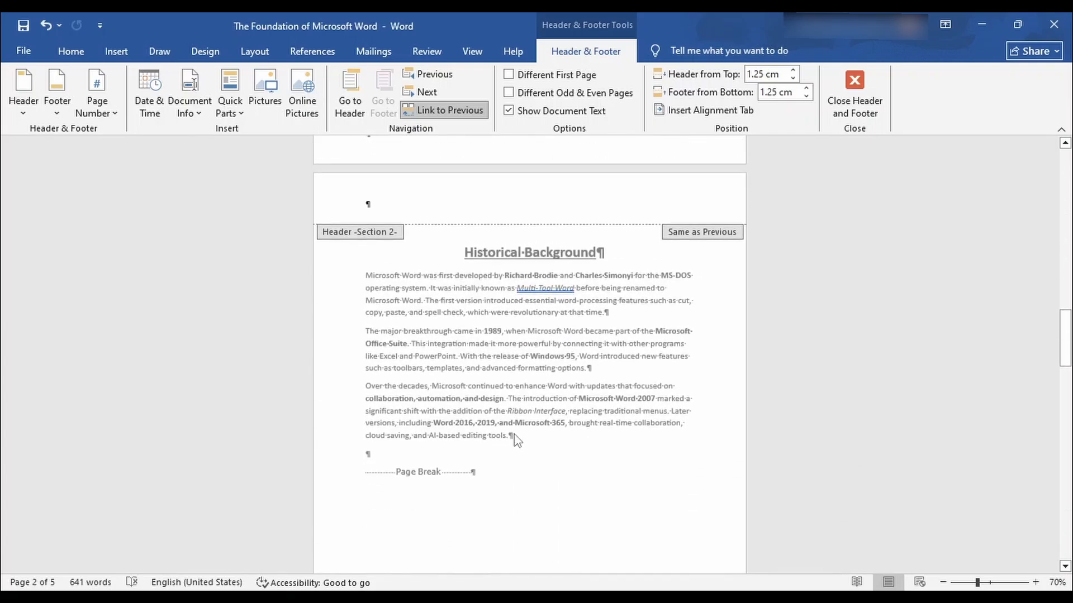
scroll(489, 386, down, 3)
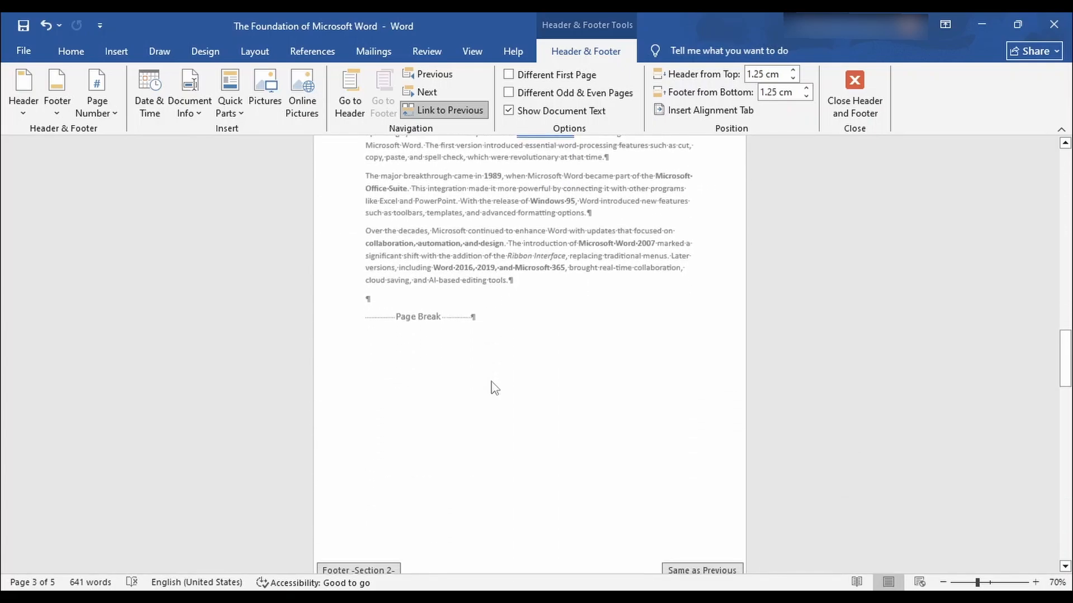
scroll(495, 387, up, 3)
scroll(493, 387, up, 6)
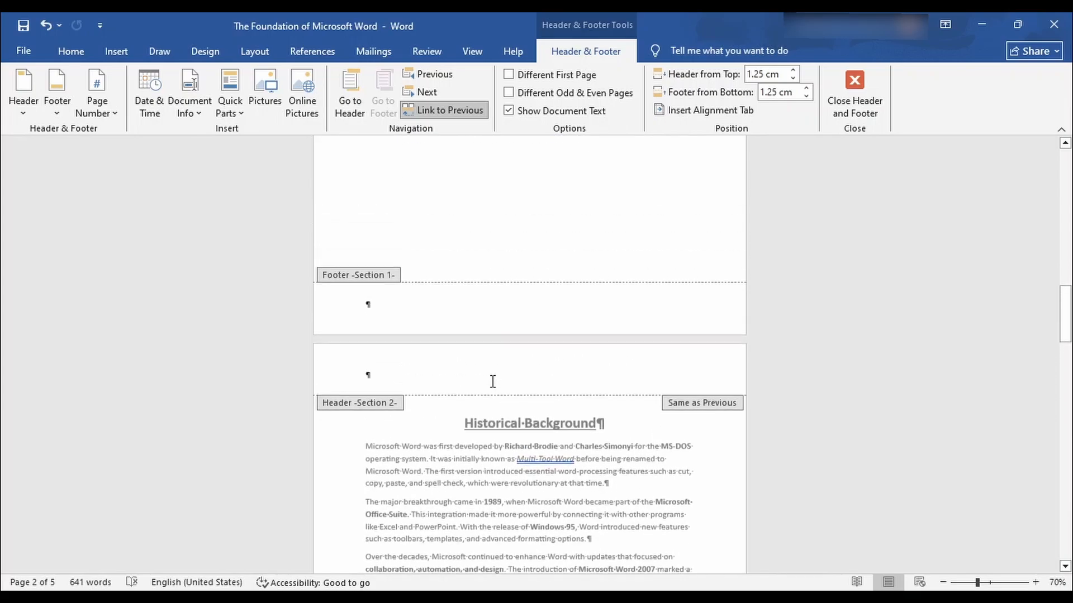
scroll(494, 387, up, 3)
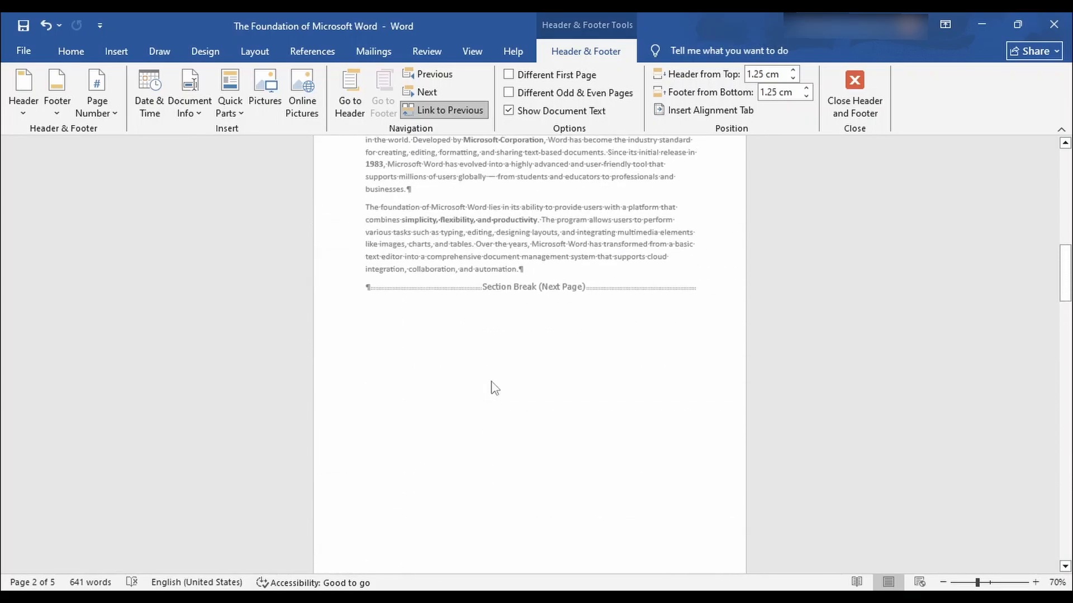
scroll(493, 384, down, 5)
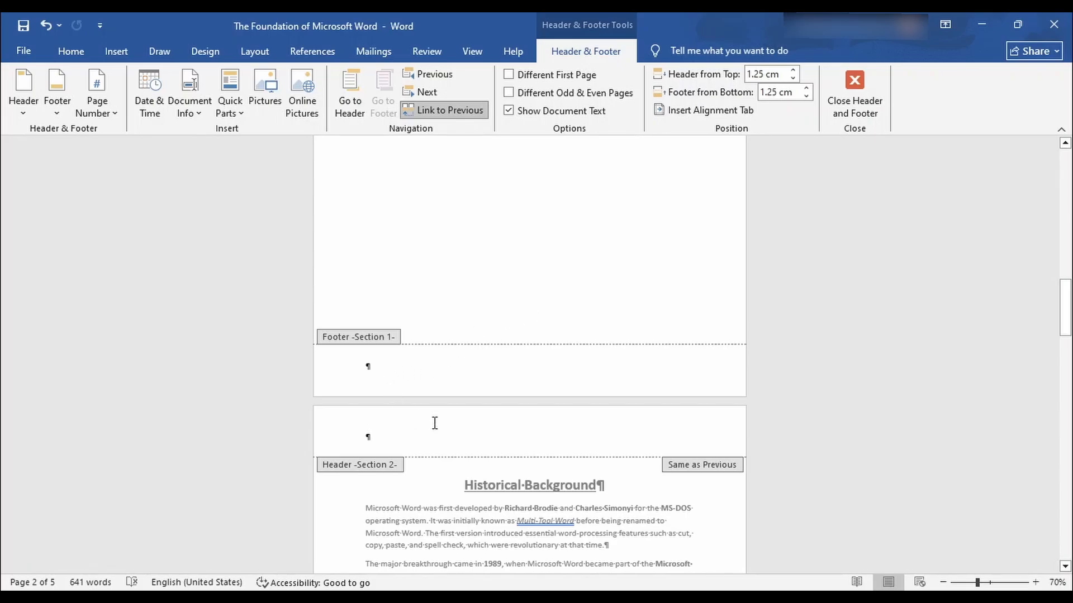
scroll(435, 423, down, 10)
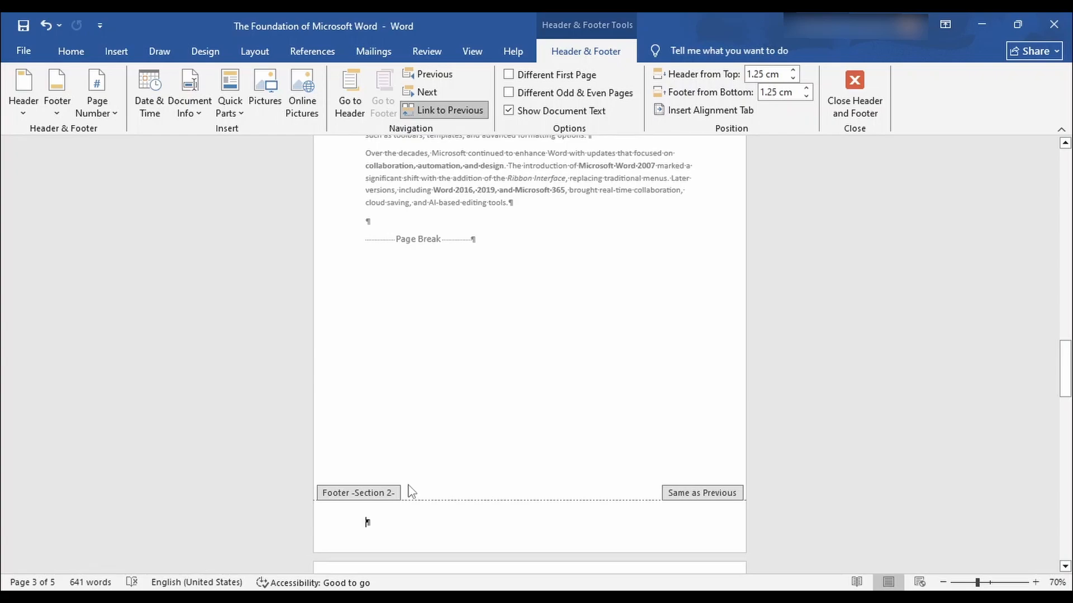
Type 'he' into the Section 2 footer and compare it against the Section 1 footers.
text(hello)
scroll(405, 530, up, 8)
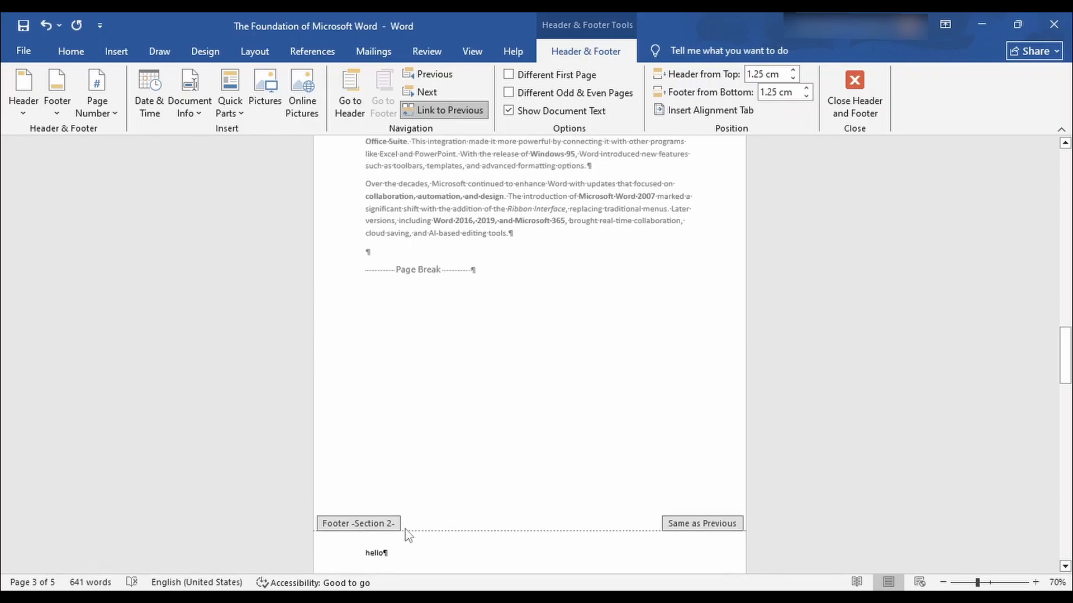
scroll(412, 539, up, 3)
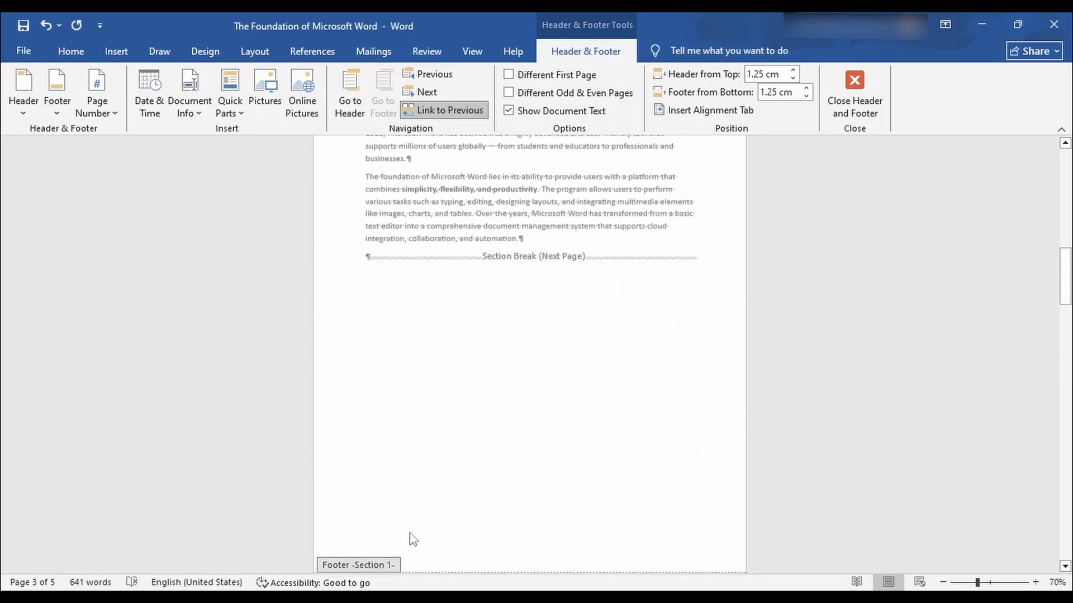
scroll(412, 539, down, 3)
scroll(413, 538, up, 3)
scroll(415, 538, up, 6)
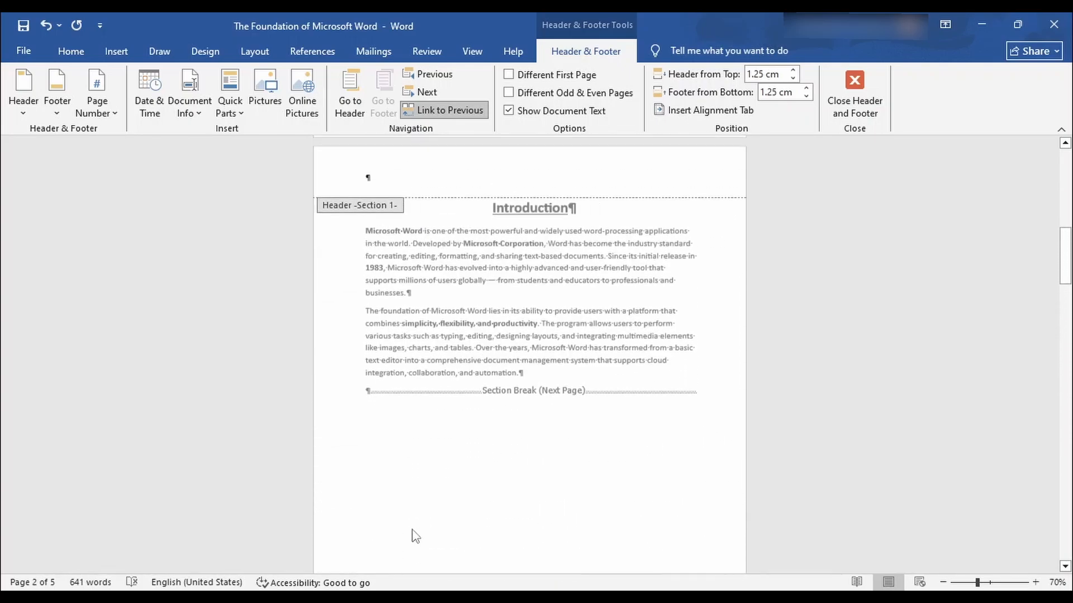
scroll(428, 364, up, 6)
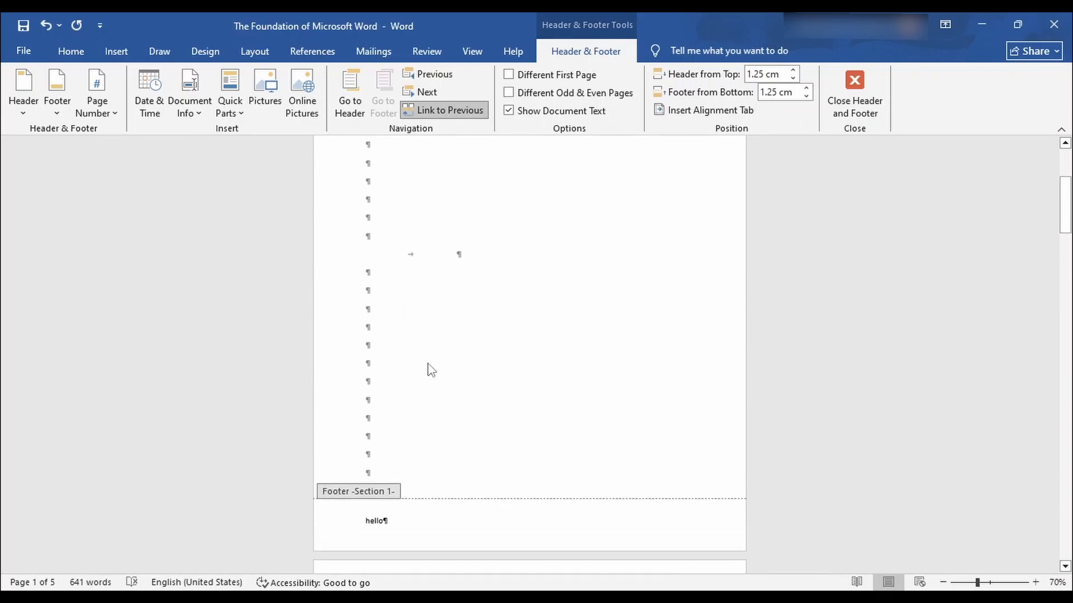
scroll(428, 366, down, 5)
scroll(430, 370, down, 5)
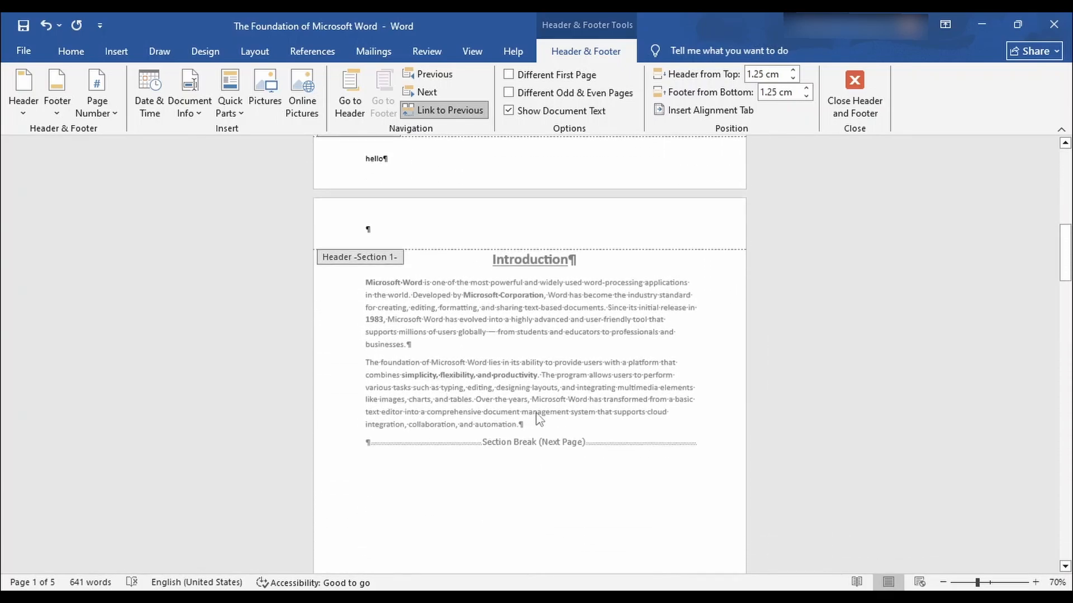
scroll(614, 391, down, 10)
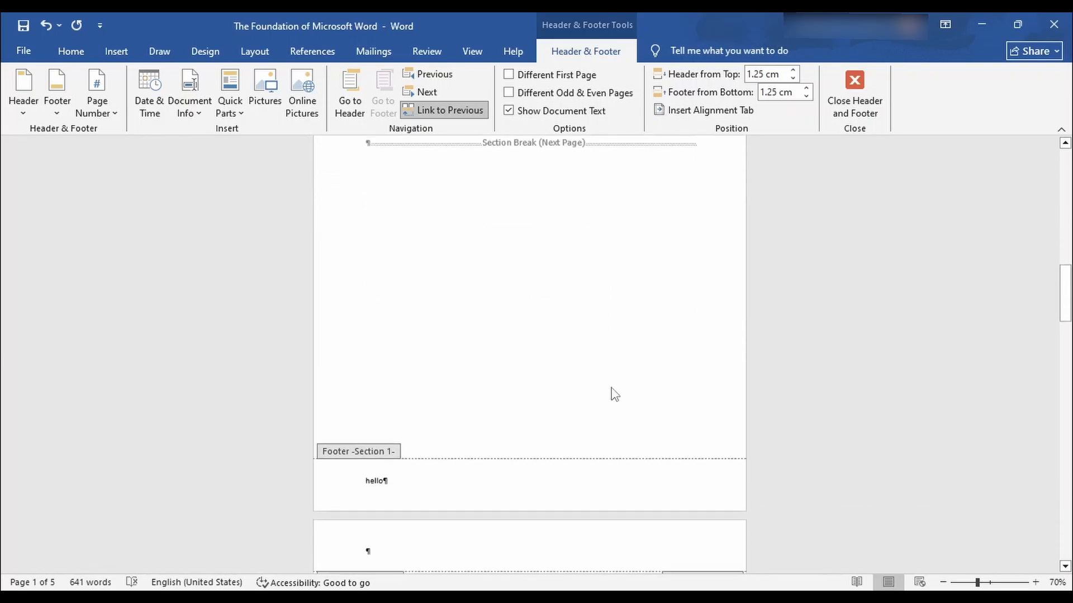
scroll(614, 395, down, 8)
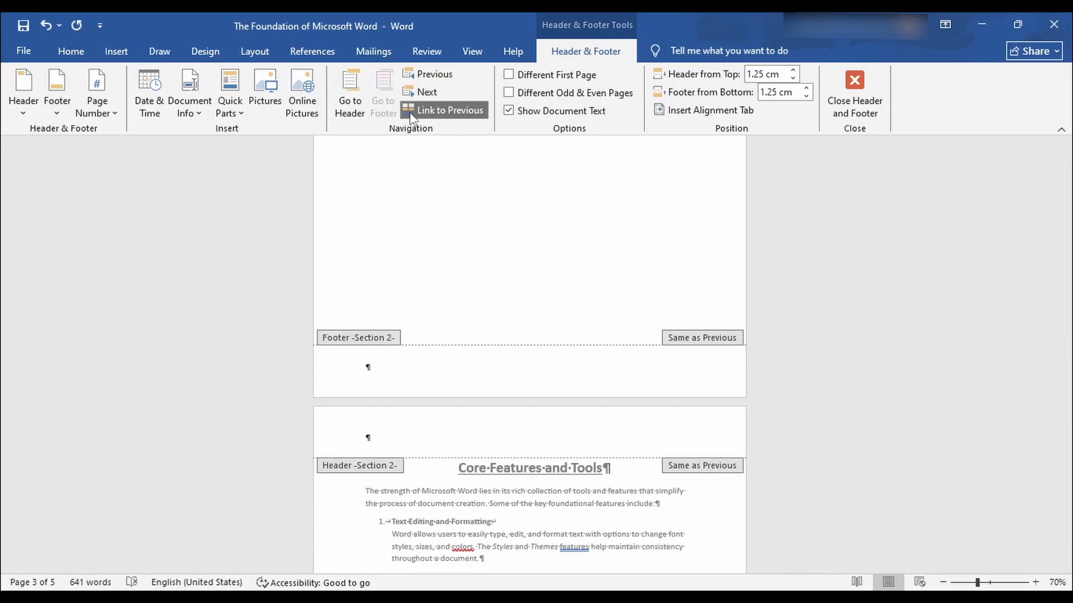
Turn off Link to Previous, type 'hello' in the Section 2 footer, and confirm Section 1 footers stay blank.
click(453, 111)
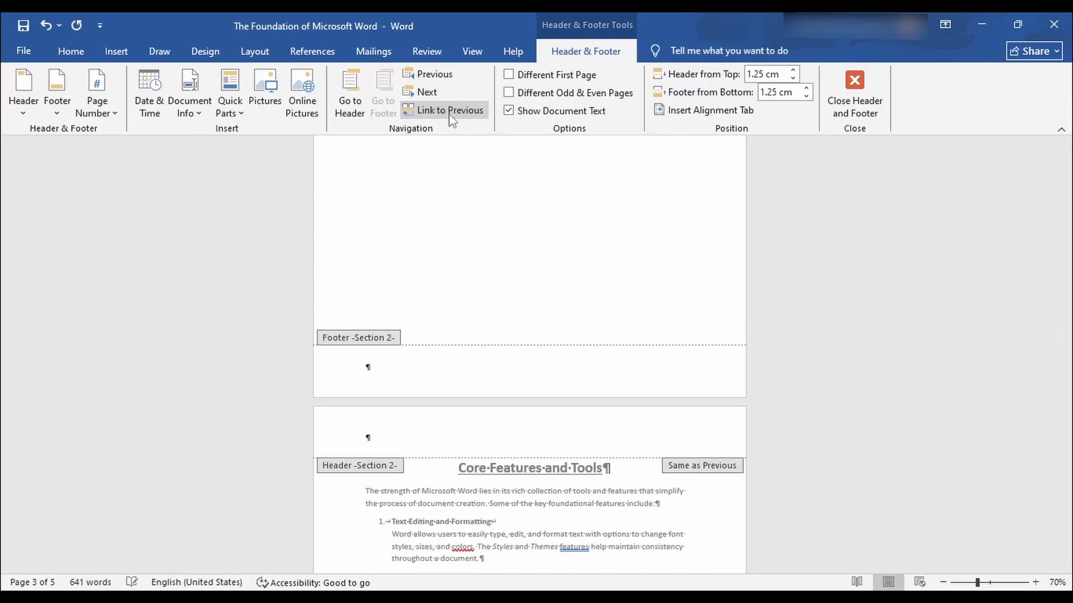
scroll(467, 292, up, 3)
text(hello)
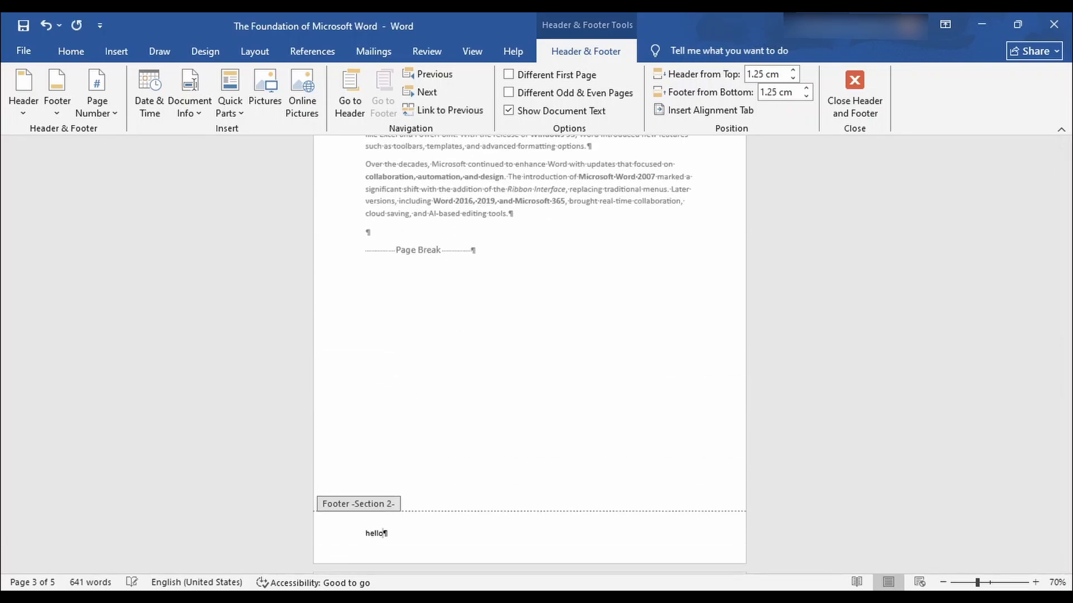
scroll(545, 427, up, 6)
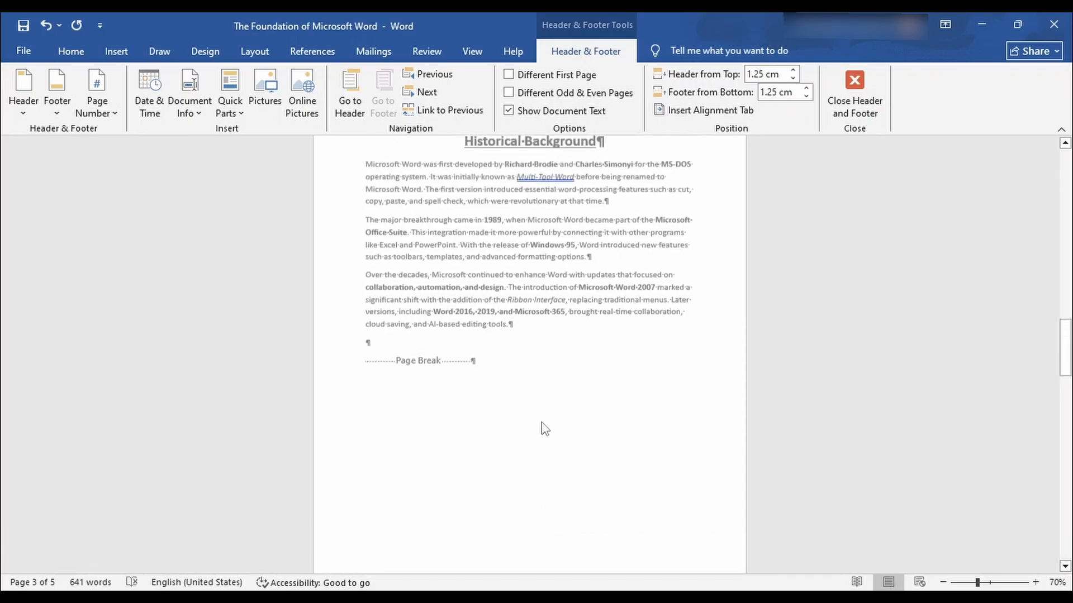
scroll(545, 428, up, 4)
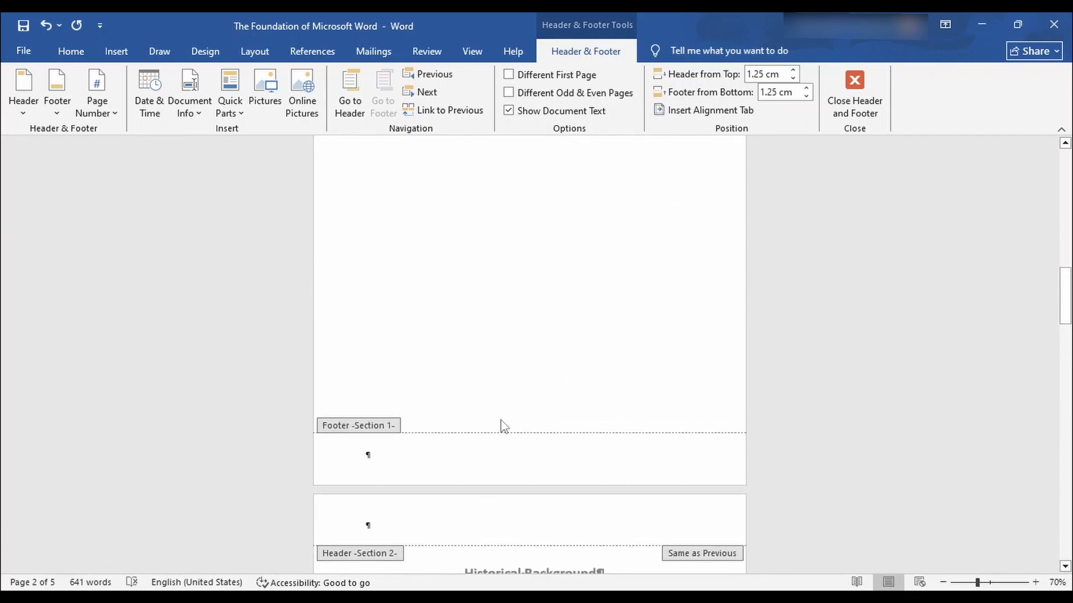
scroll(402, 455, up, 10)
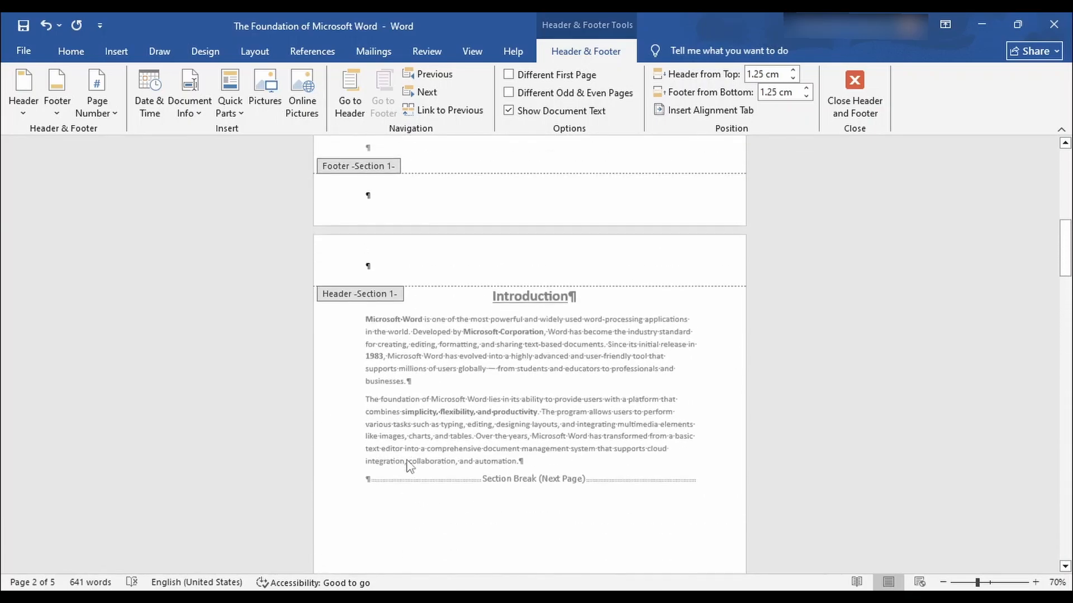
scroll(431, 343, up, 3)
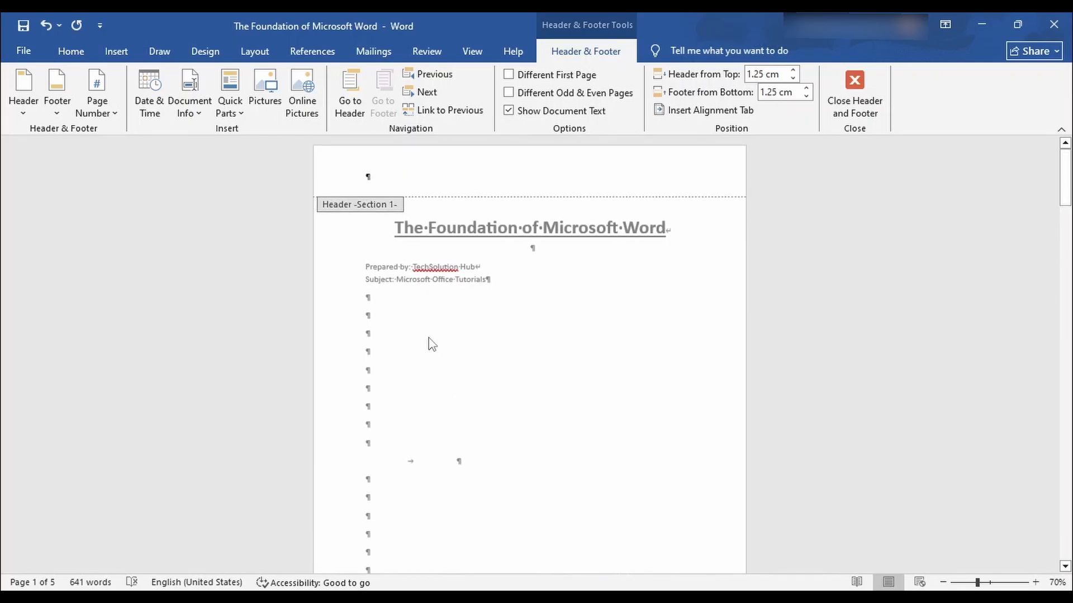
scroll(431, 340, down, 7)
scroll(431, 337, down, 4)
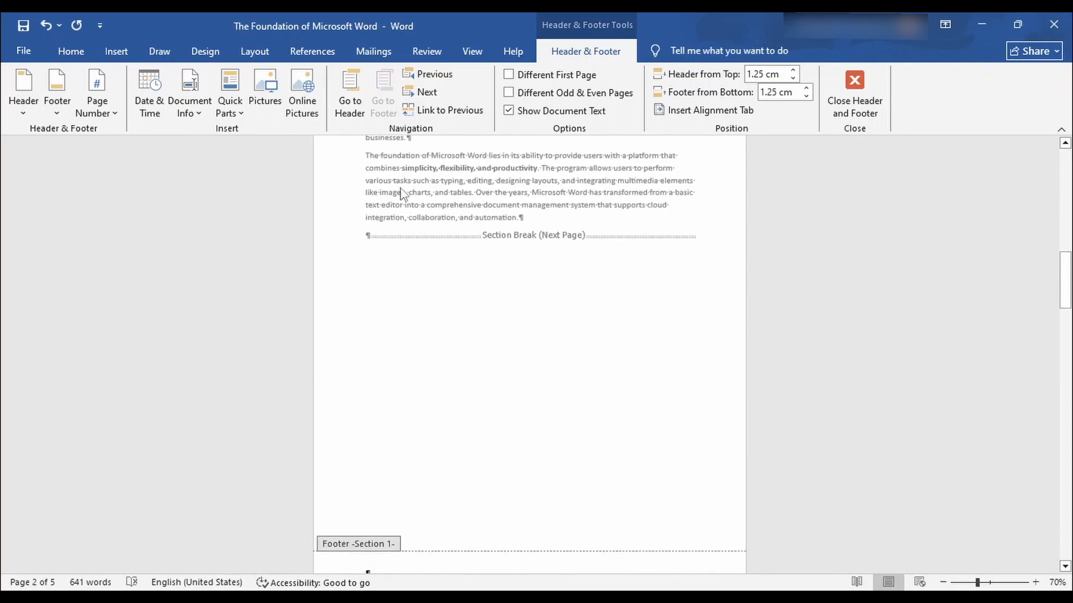
scroll(479, 277, down, 3)
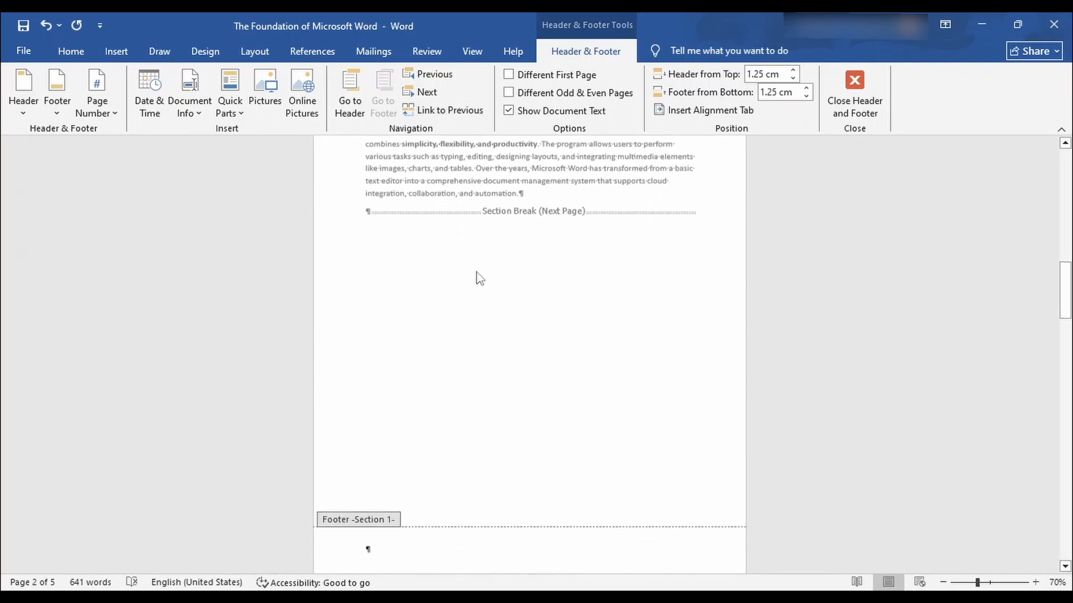
scroll(479, 352, down, 5)
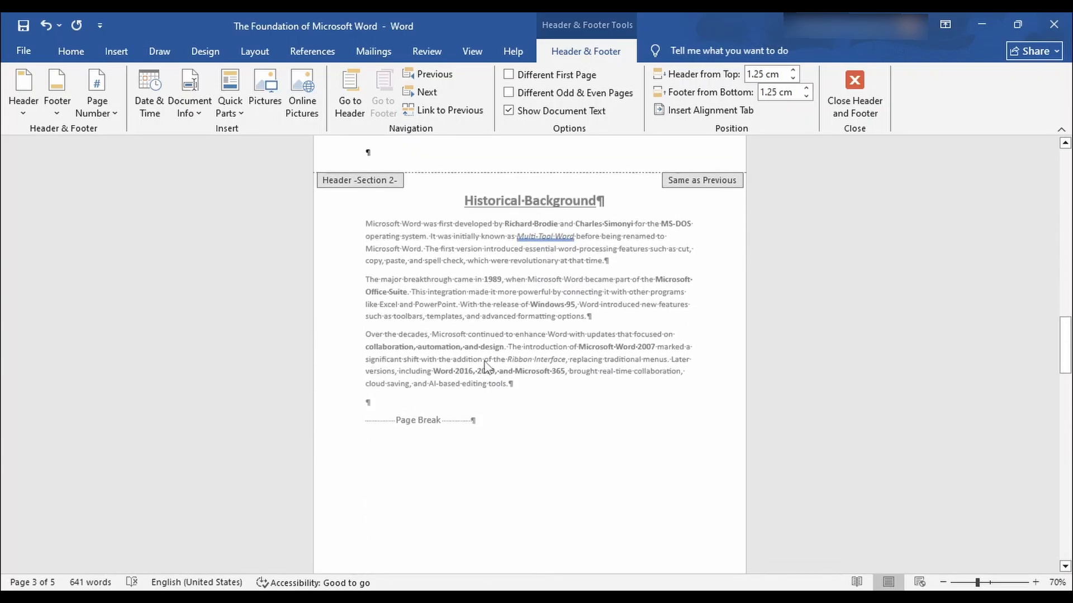
scroll(469, 256, down, 2)
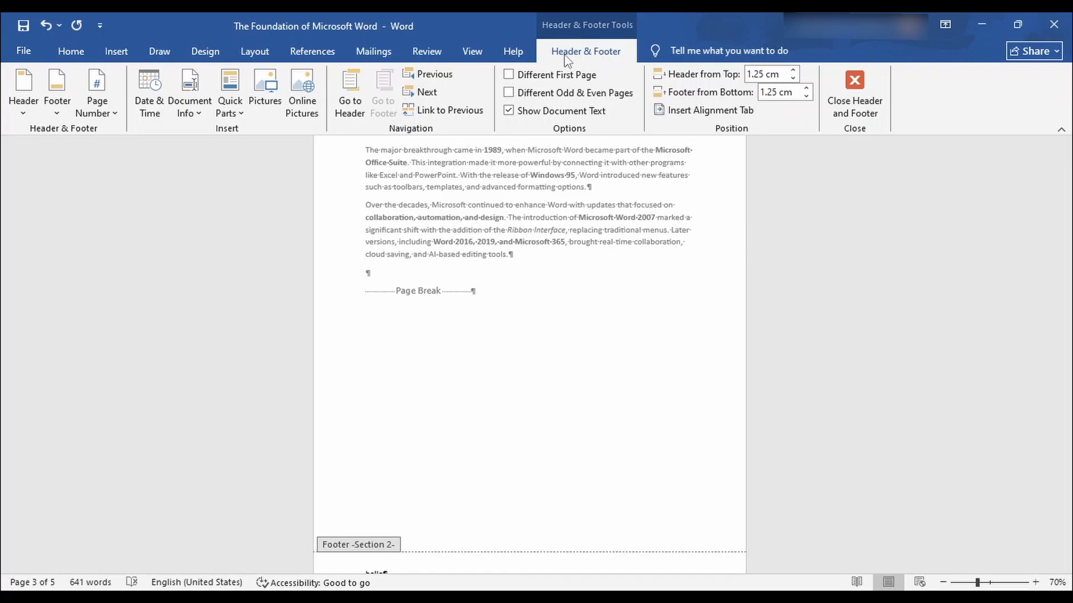
click(103, 111)
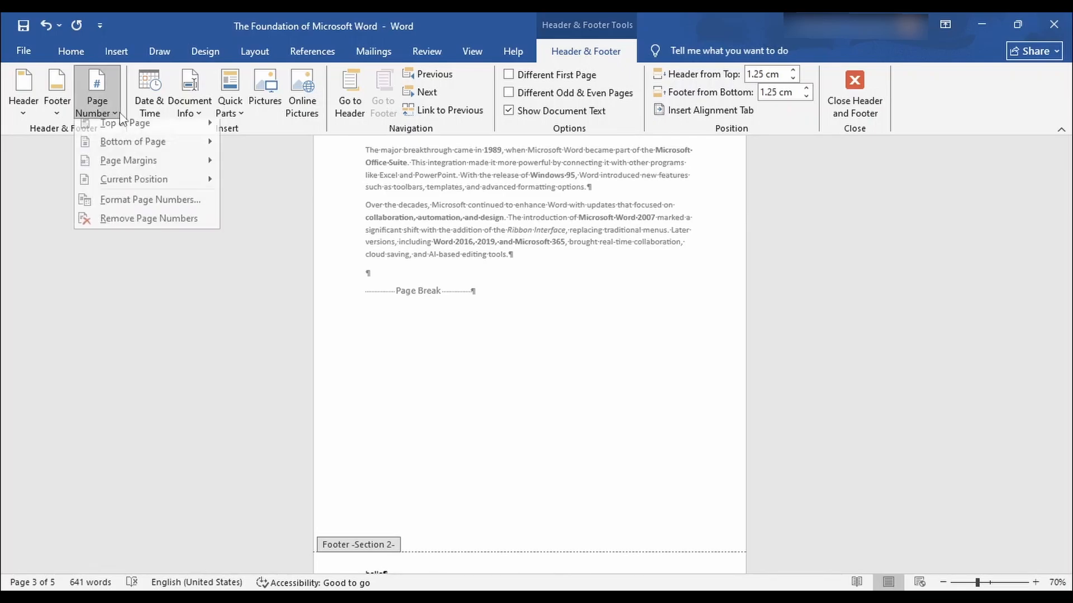
mouse_move(117, 133)
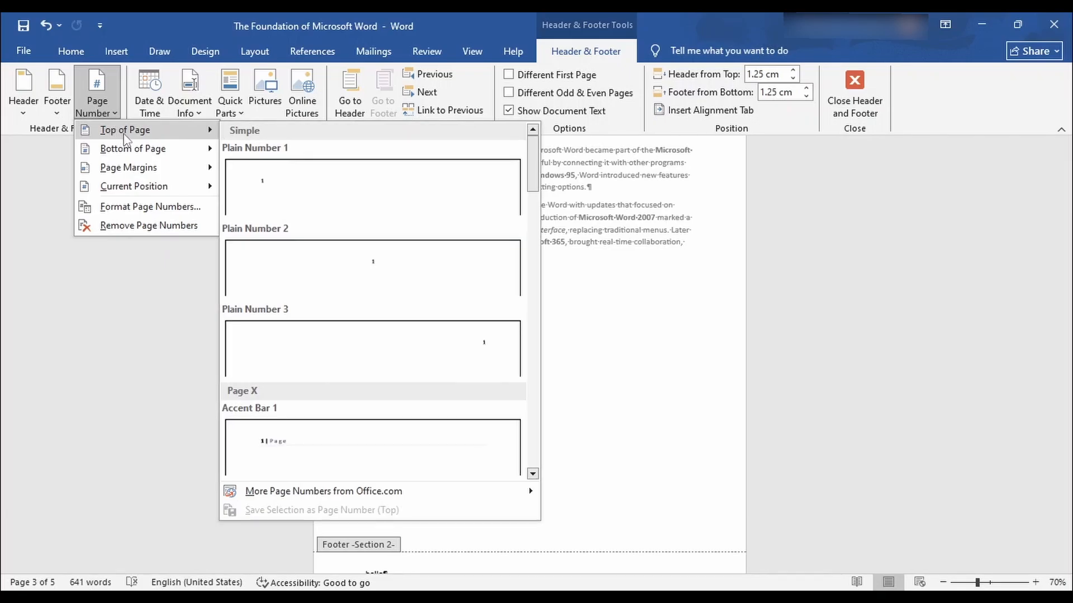
mouse_move(143, 158)
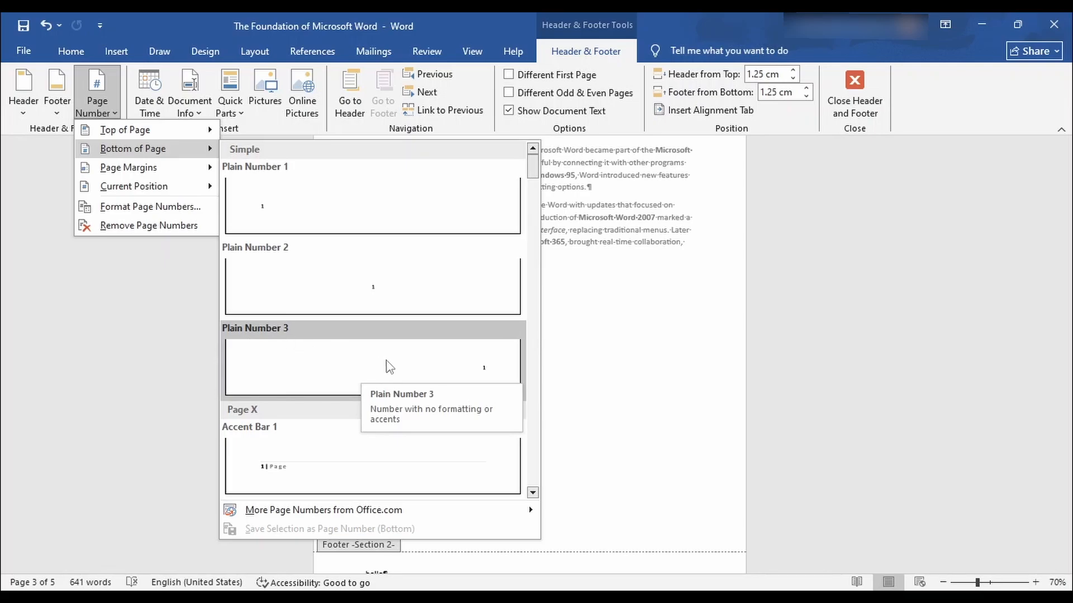
click(416, 373)
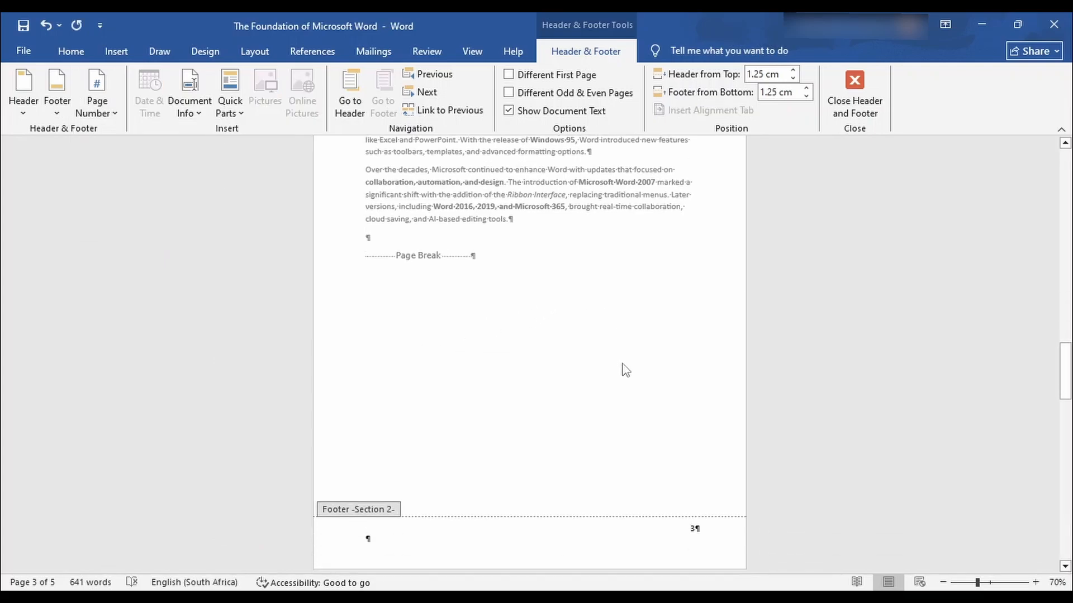
scroll(623, 369, down, 2)
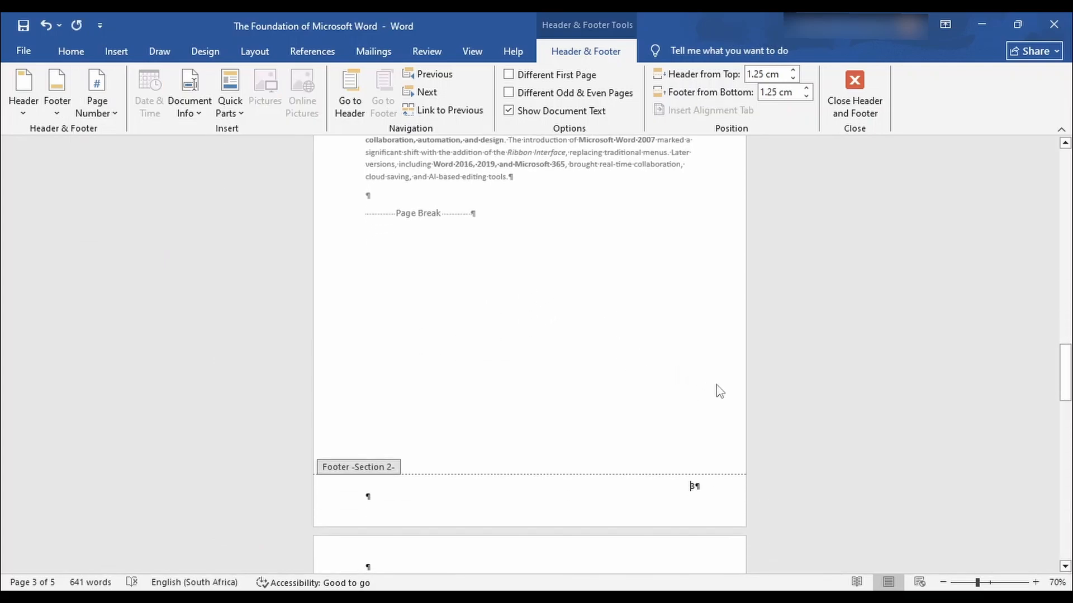
ctrl+scroll(719, 391, up, 1)
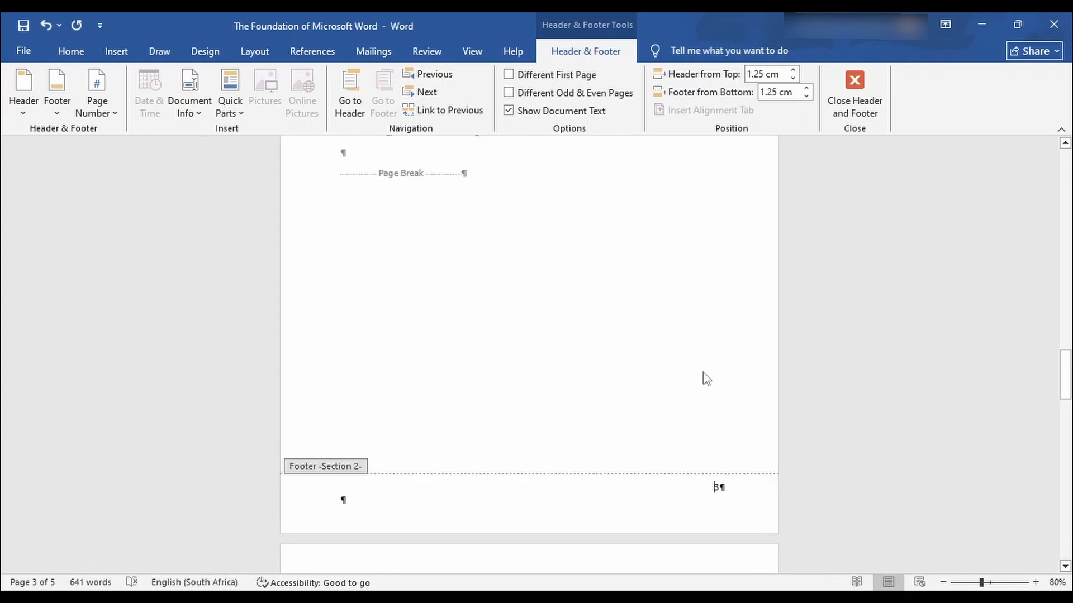
scroll(702, 376, up, 3)
scroll(703, 380, up, 4)
scroll(702, 381, down, 6)
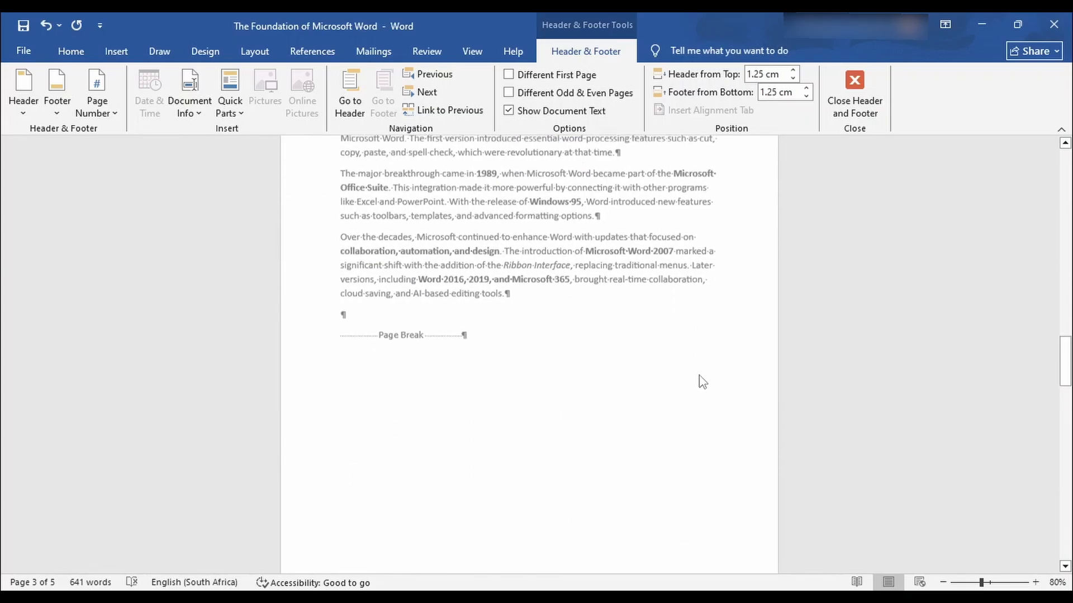
scroll(702, 385, down, 3)
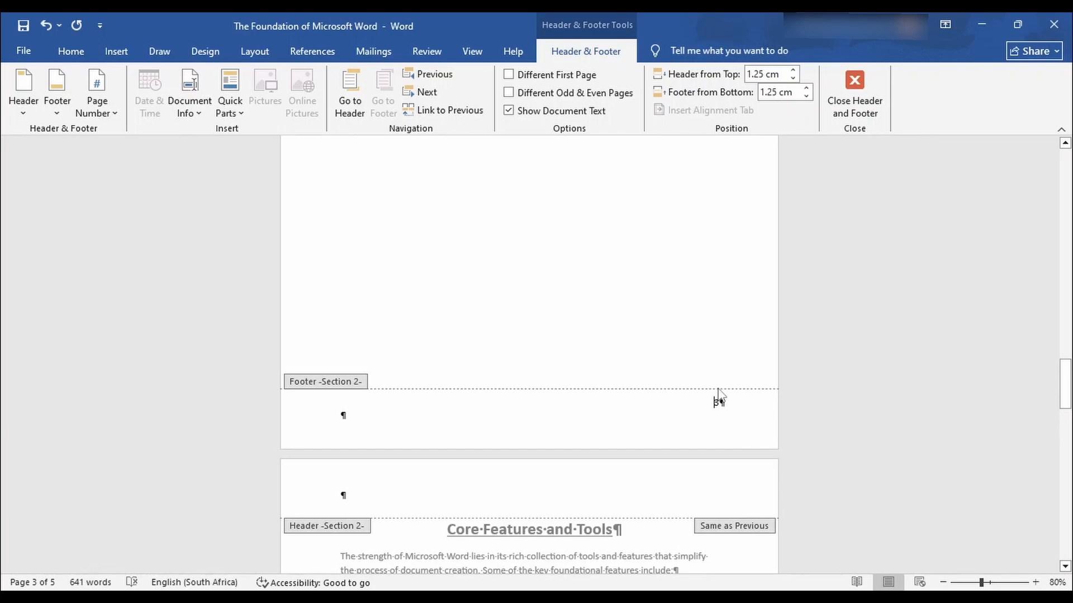
Format Section 2 page numbers to start at 1 instead of continuing at 3.
click(113, 116)
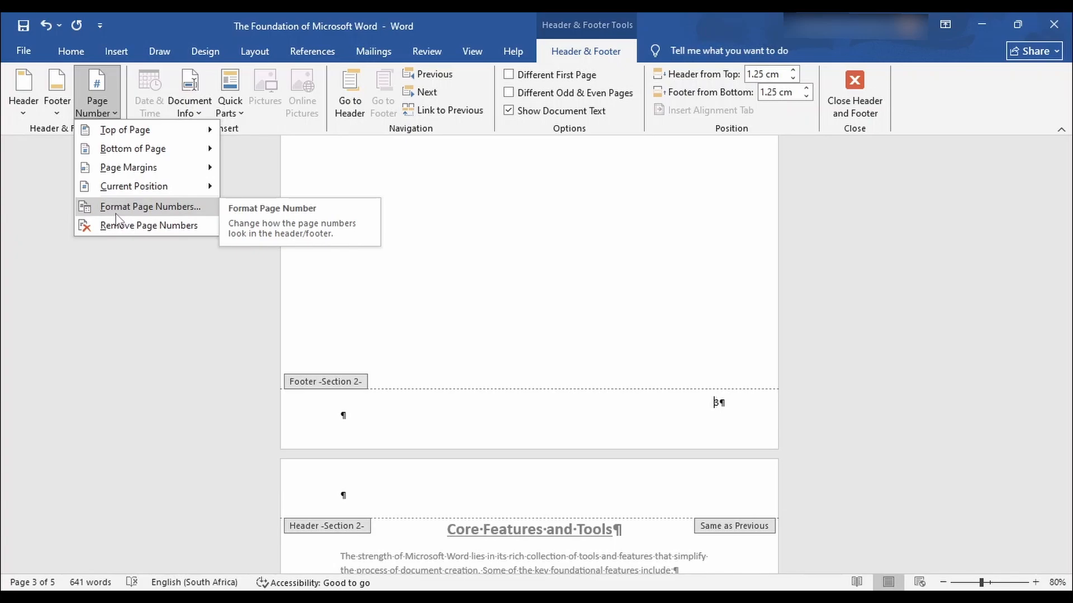
click(155, 209)
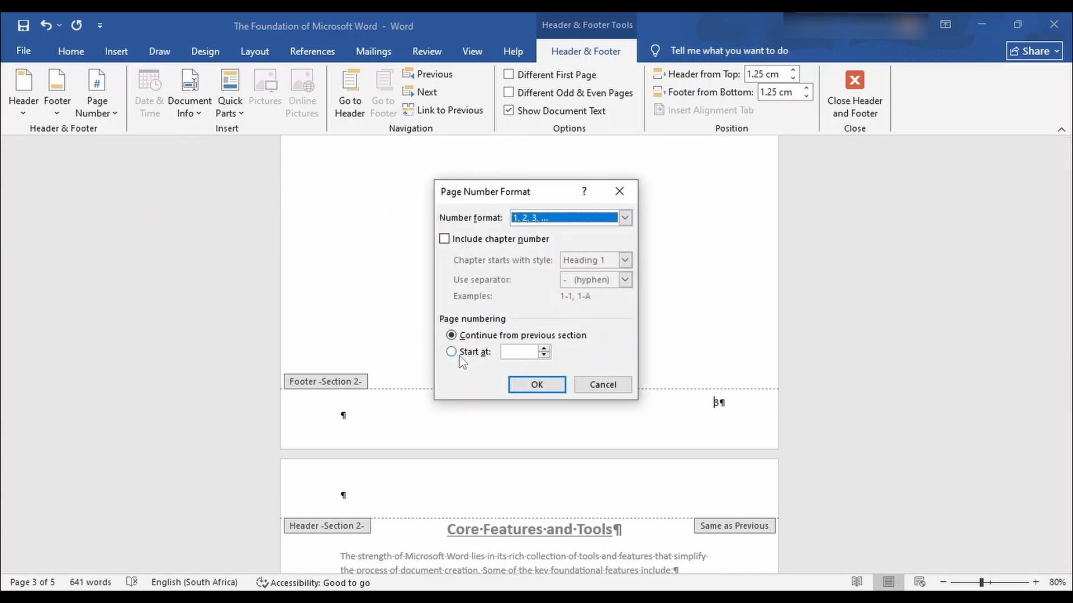
click(514, 354)
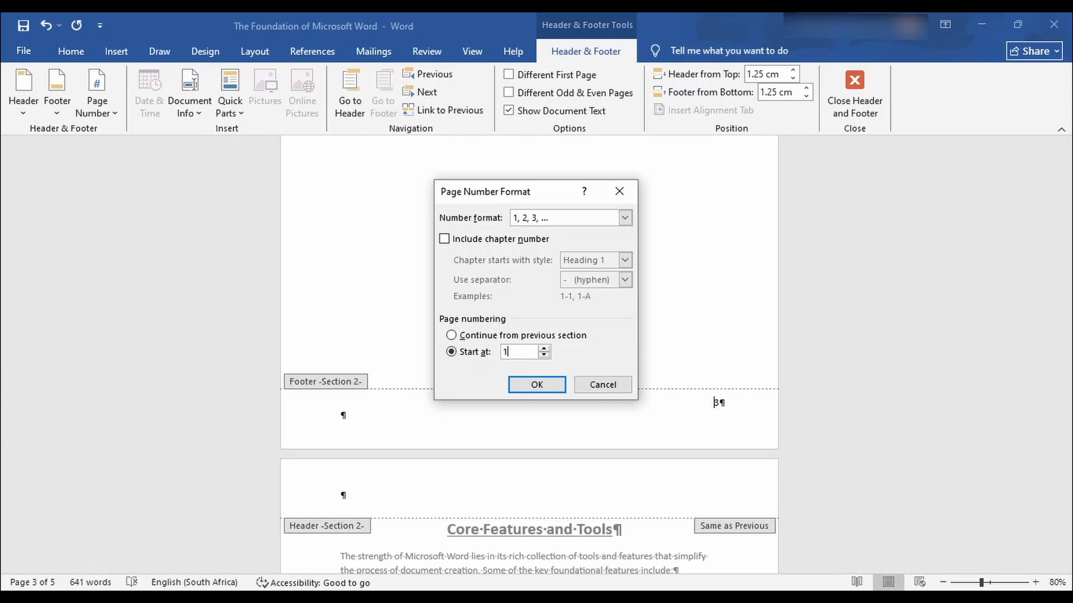
click(538, 388)
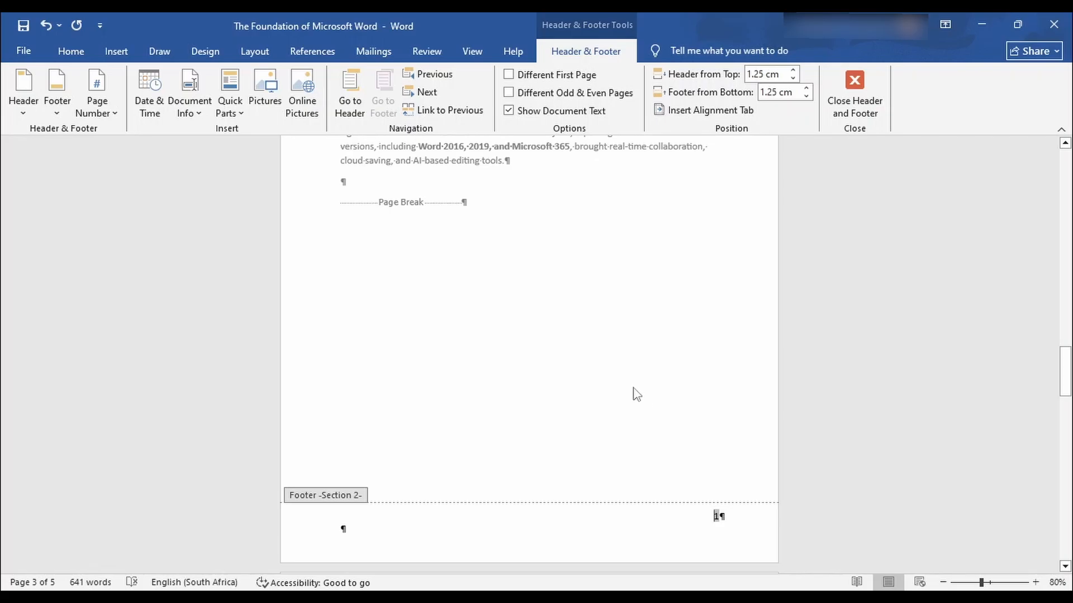
scroll(659, 430, down, 3)
scroll(671, 428, up, 3)
scroll(675, 434, up, 6)
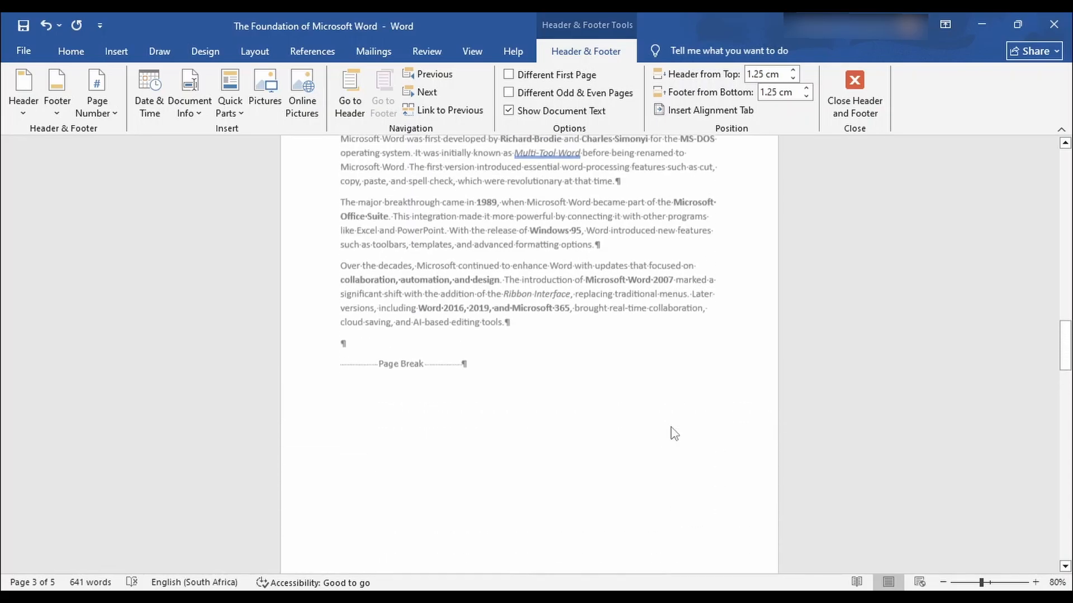
scroll(674, 433, down, 18)
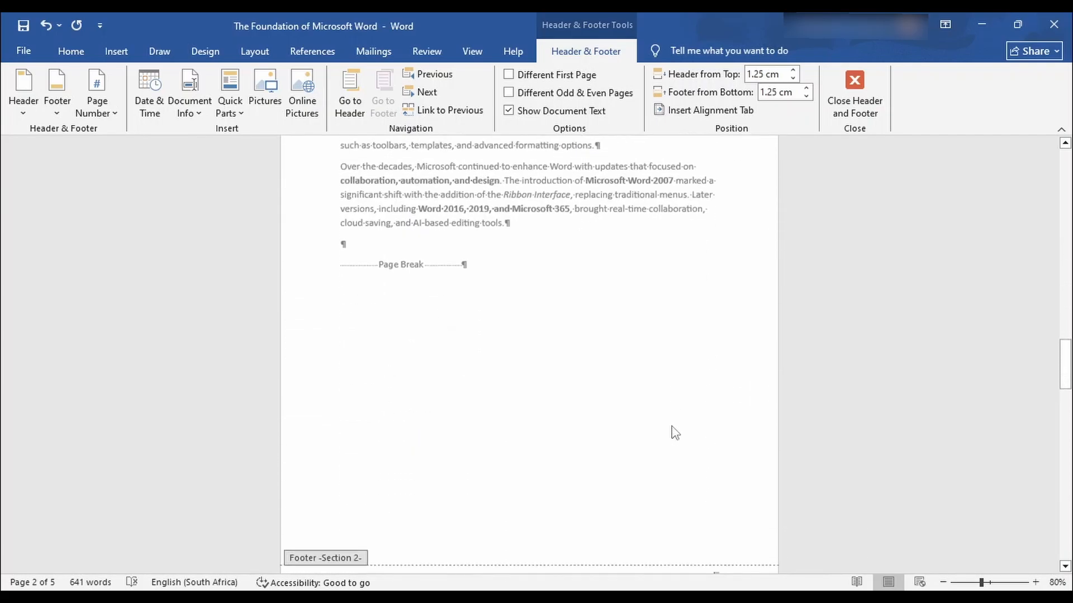
scroll(684, 439, down, 10)
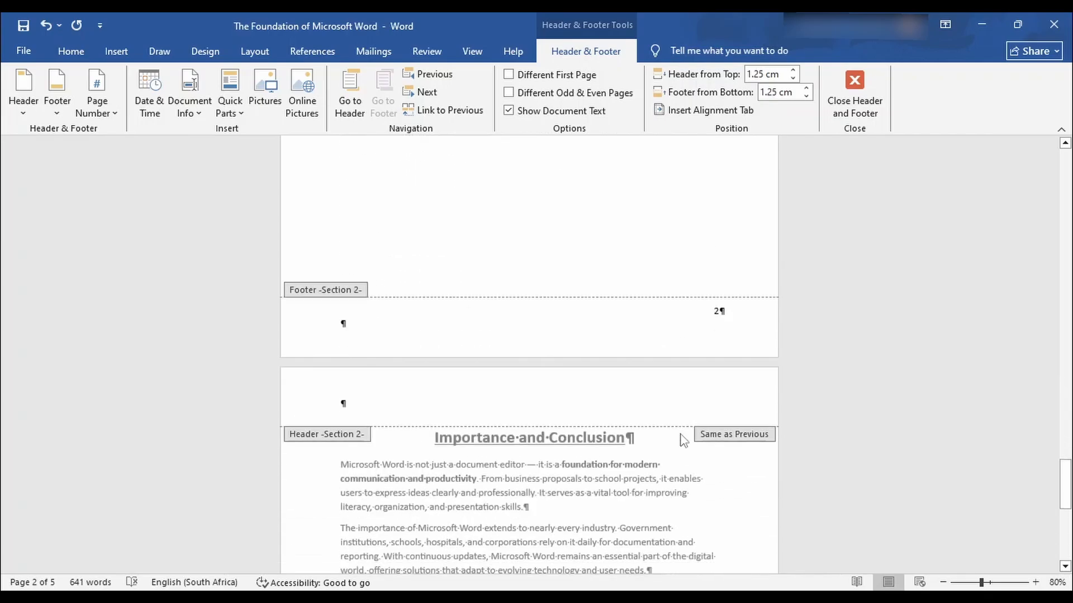
scroll(684, 444, up, 10)
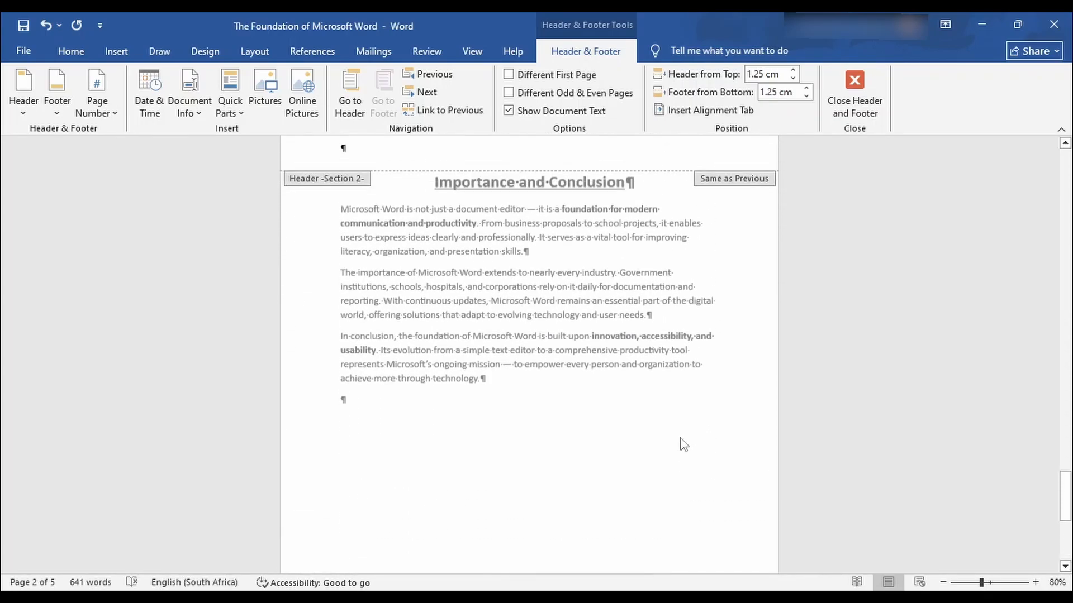
scroll(686, 435, up, 10)
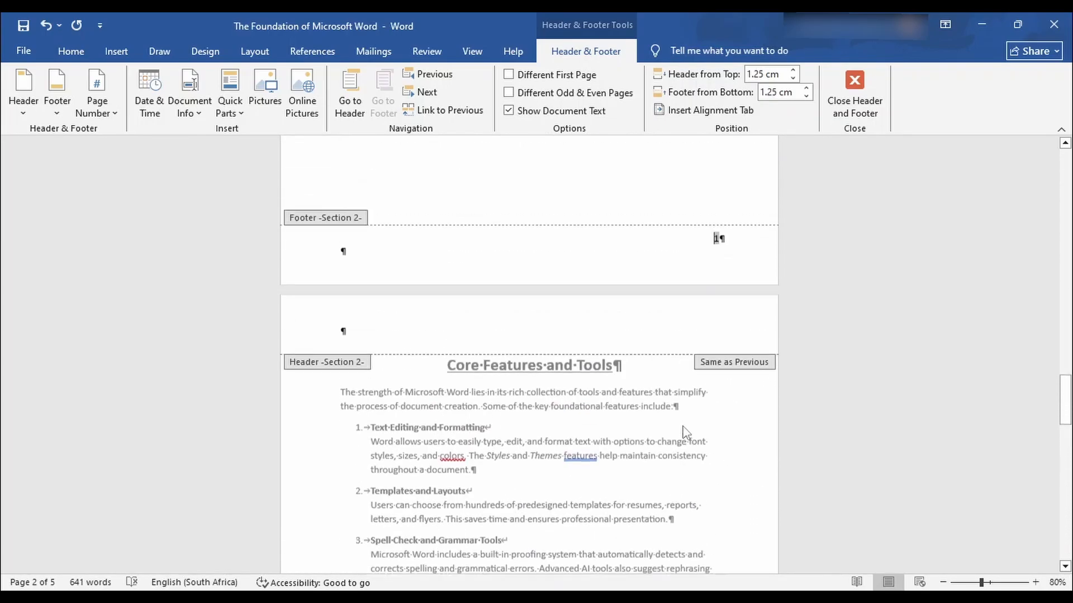
scroll(684, 435, up, 10)
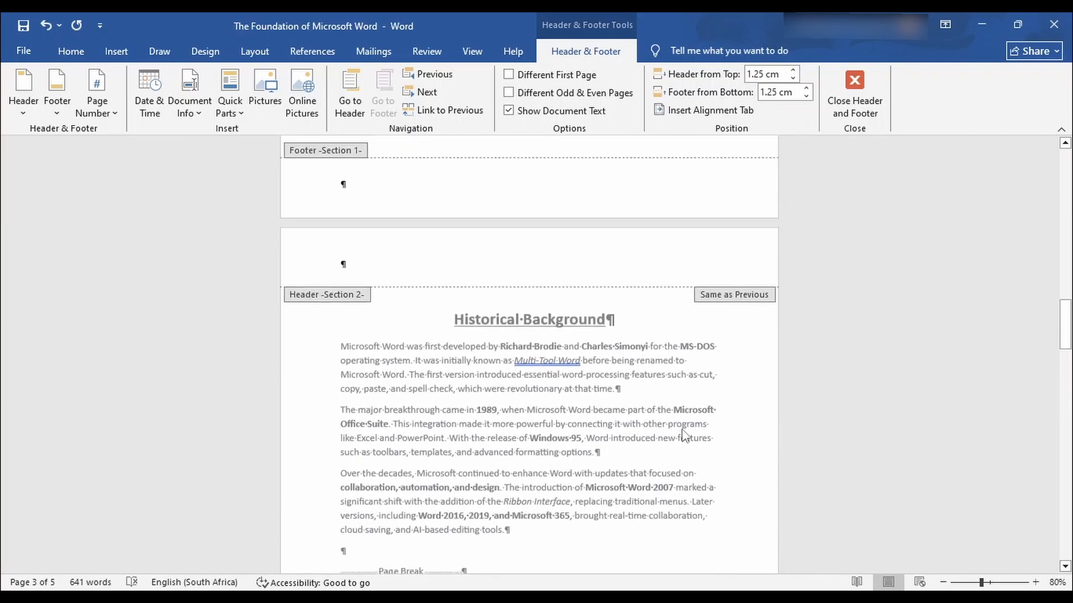
scroll(685, 435, up, 10)
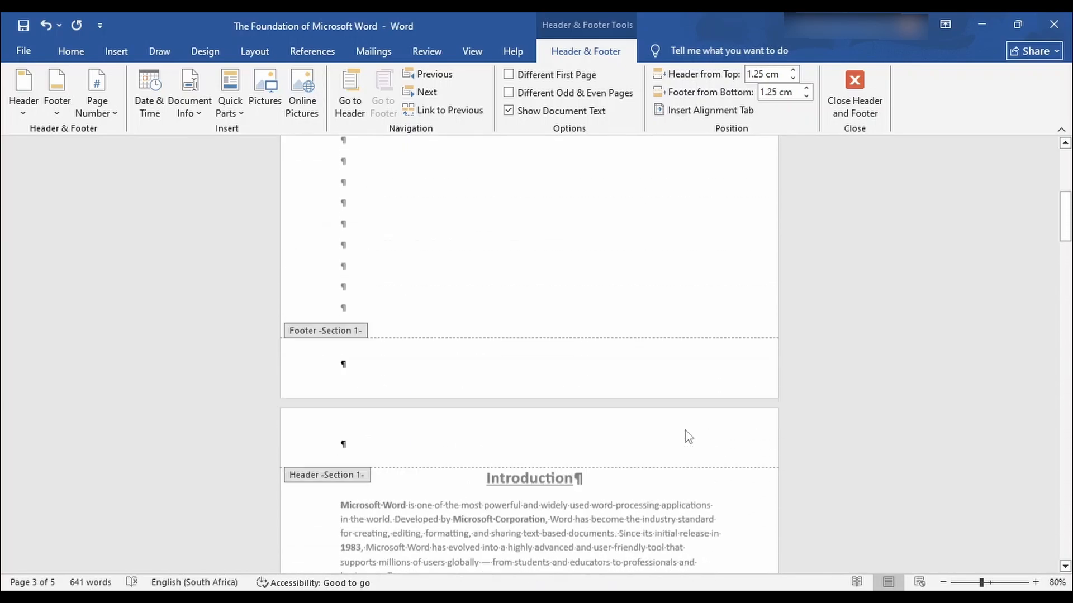
scroll(689, 436, down, 6)
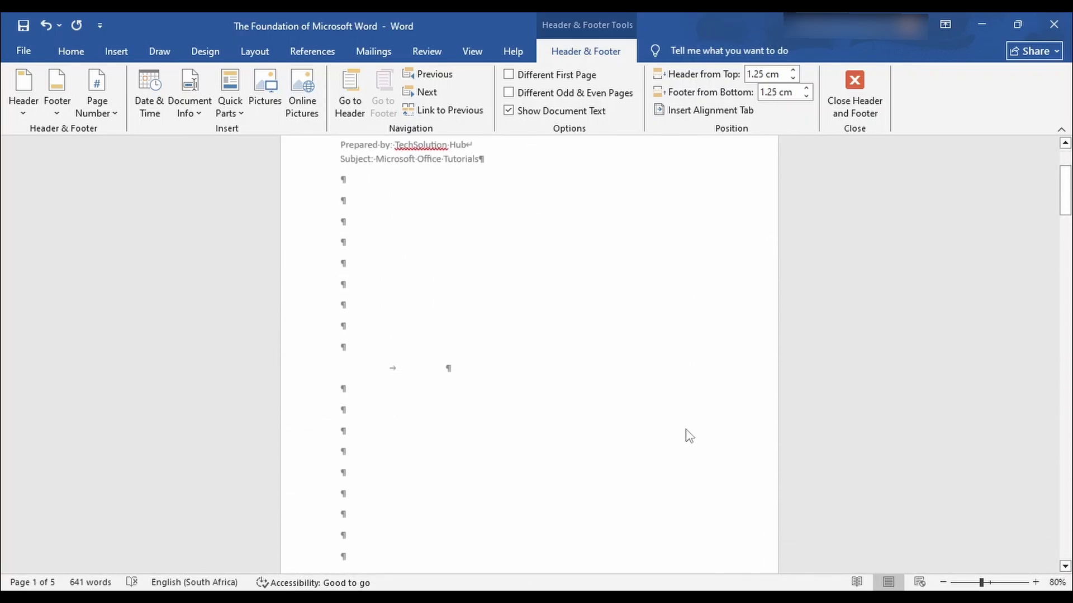
scroll(686, 428, down, 6)
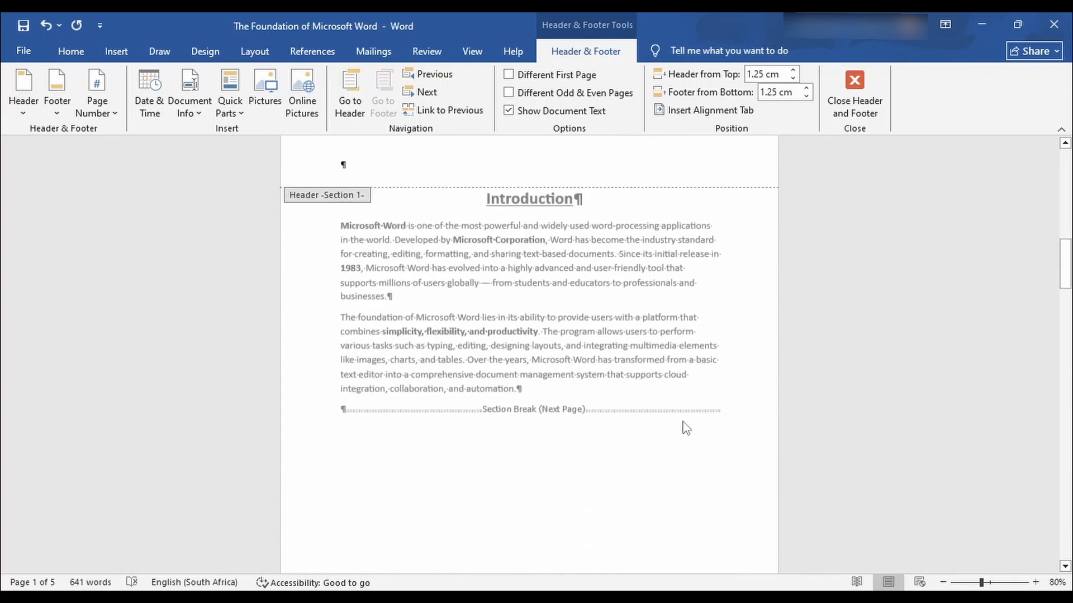
scroll(686, 429, up, 2)
scroll(685, 429, down, 8)
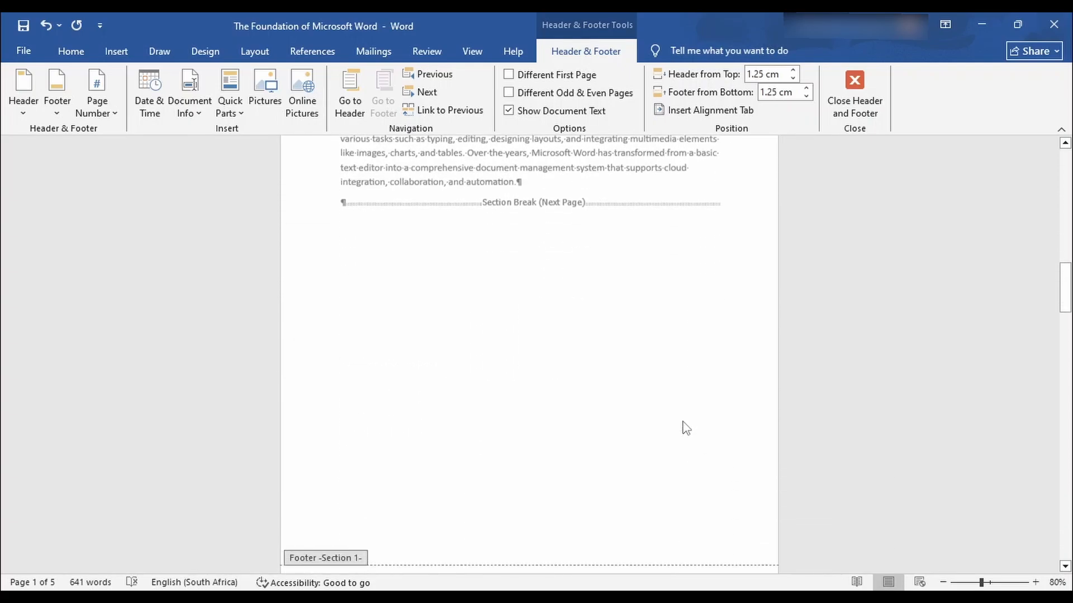
Close footer editing and check all five pages, confirming Section 2 is numbered 1 and 2.
double_click(643, 273)
scroll(699, 330, up, 8)
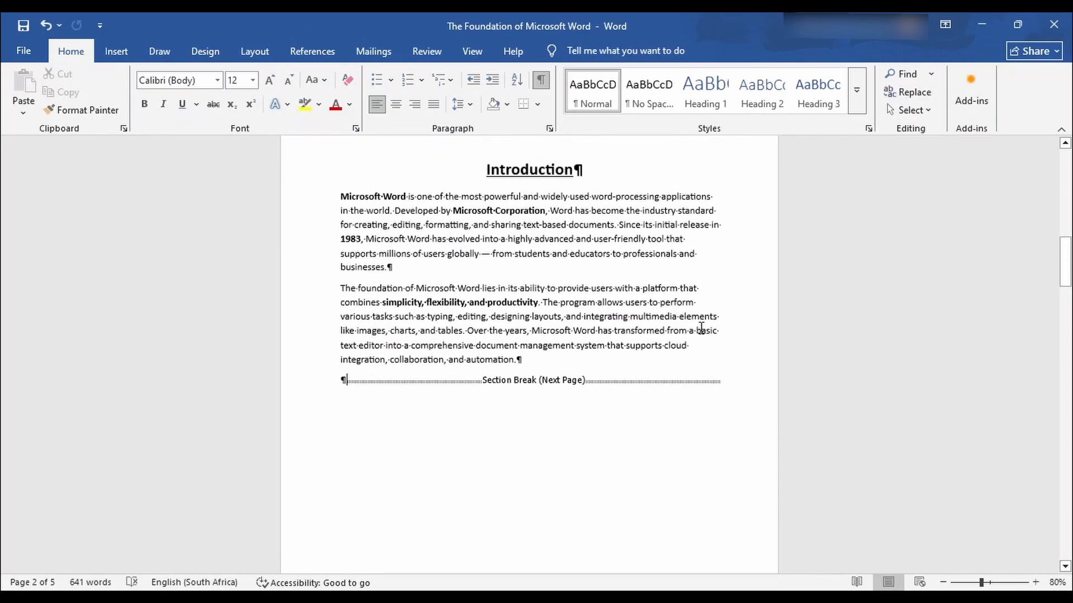
scroll(701, 328, up, 10)
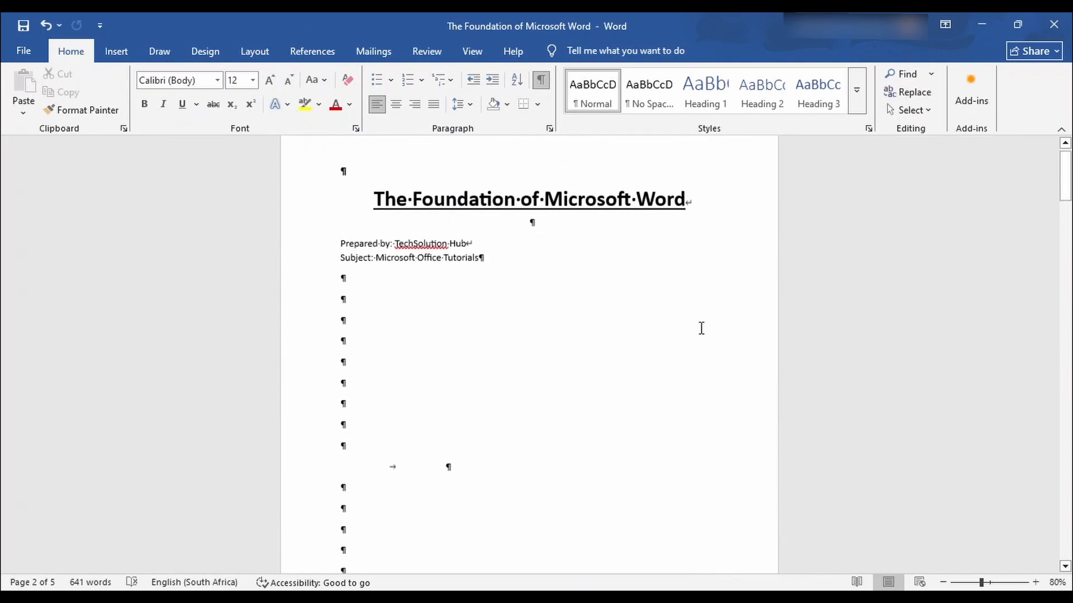
scroll(701, 329, down, 2)
scroll(700, 328, up, 1)
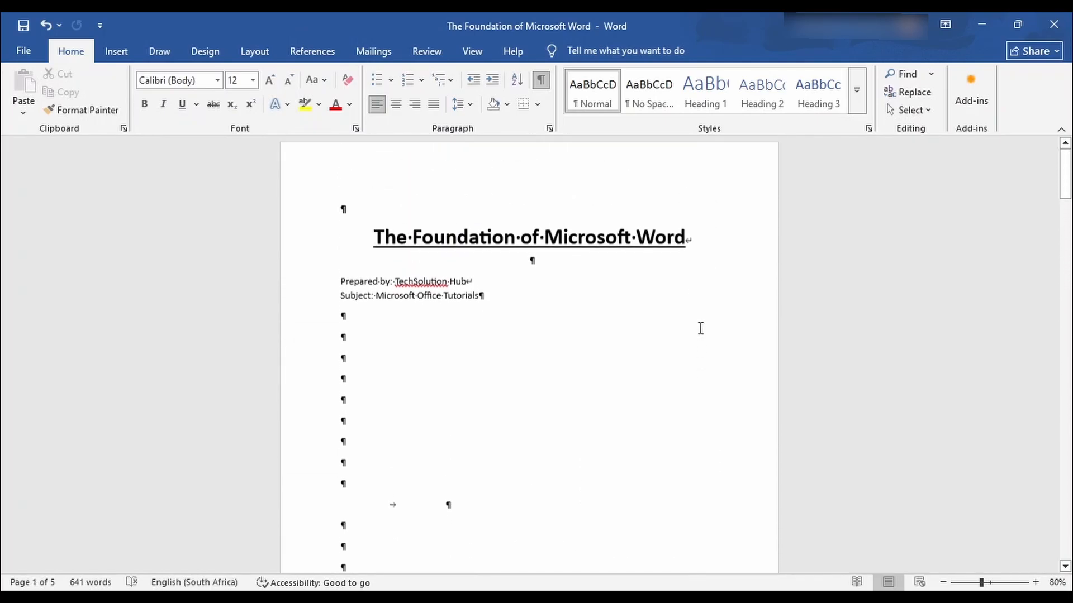
scroll(698, 341, down, 15)
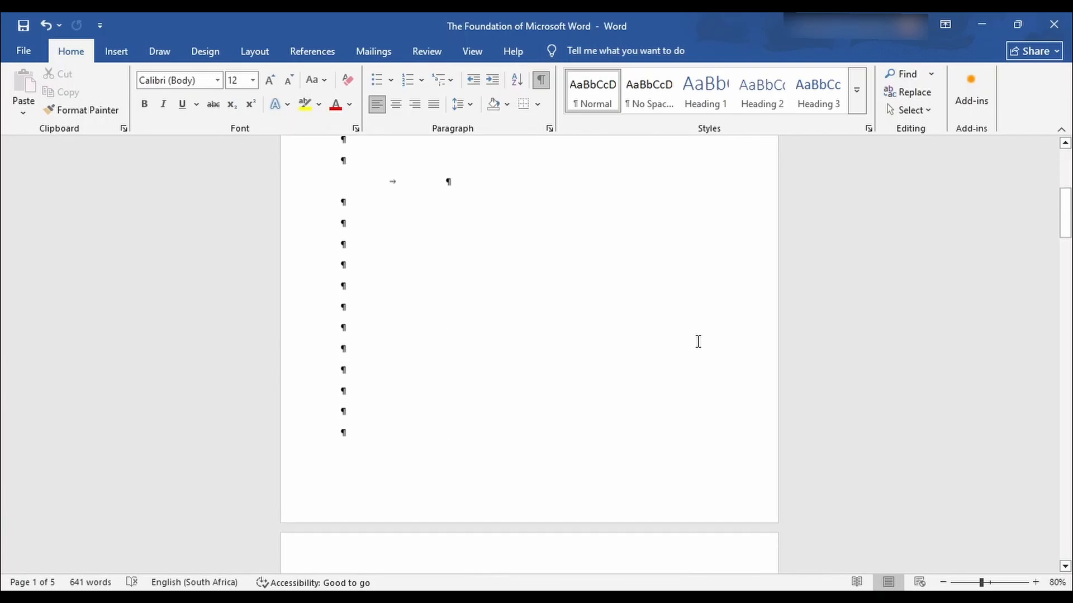
scroll(698, 350, down, 7)
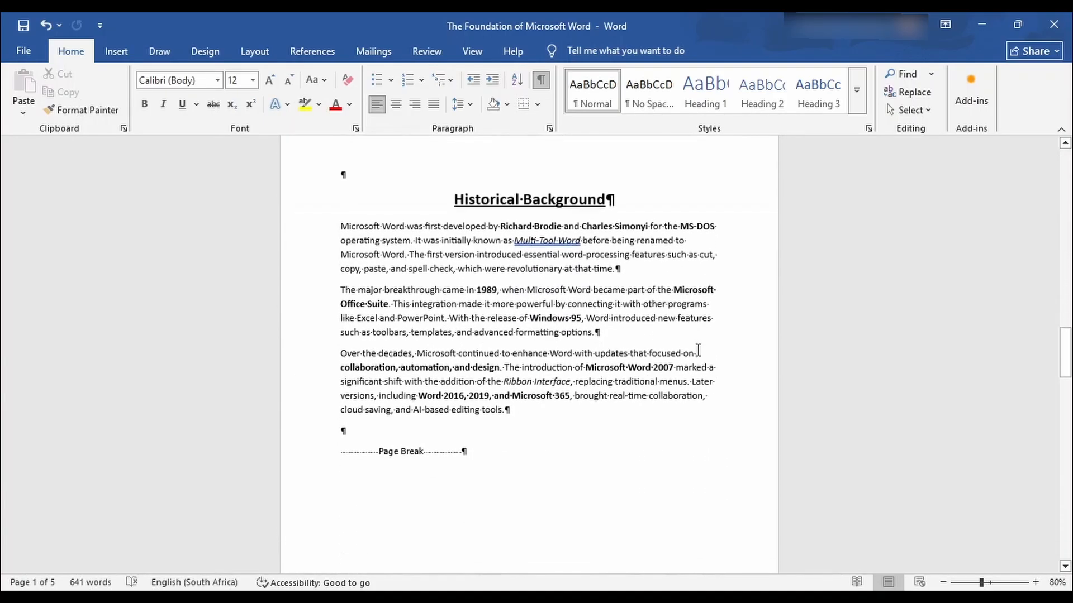
scroll(698, 350, down, 2)
scroll(698, 350, up, 7)
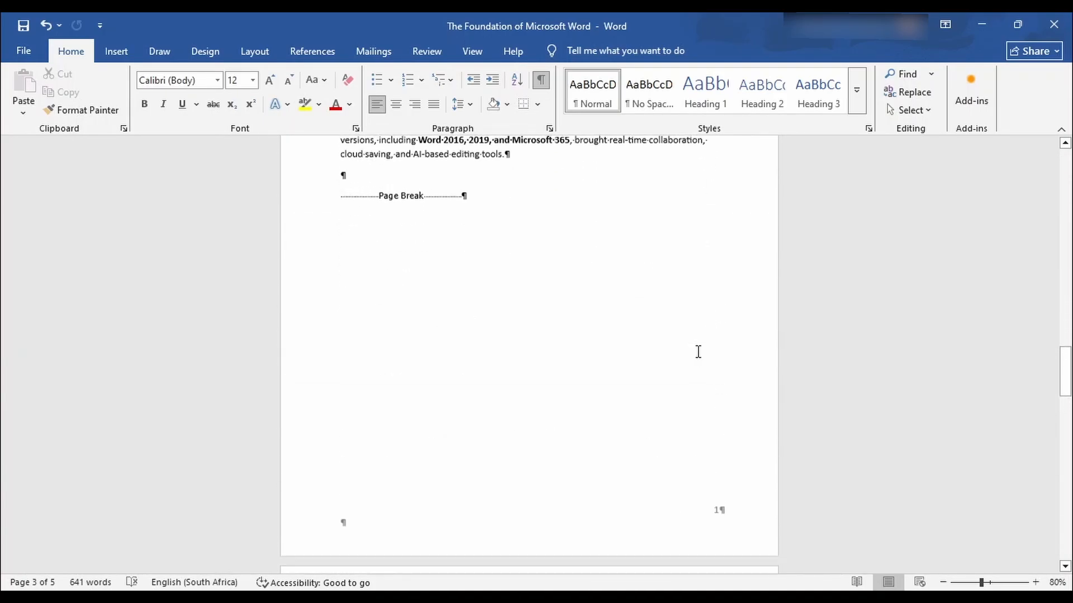
scroll(698, 348, down, 3)
scroll(697, 348, down, 13)
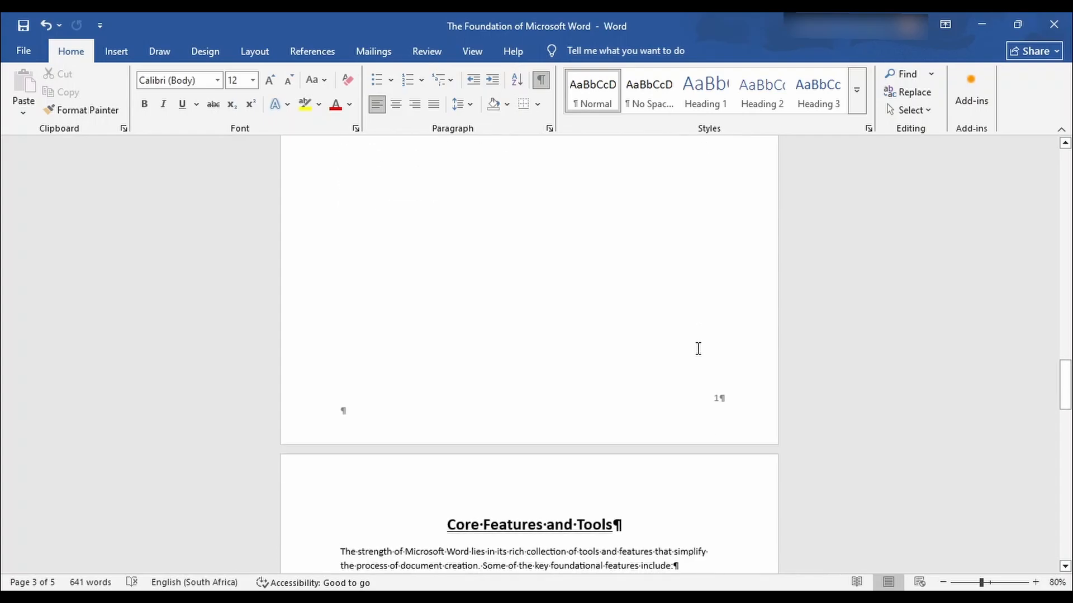
scroll(697, 352, down, 5)
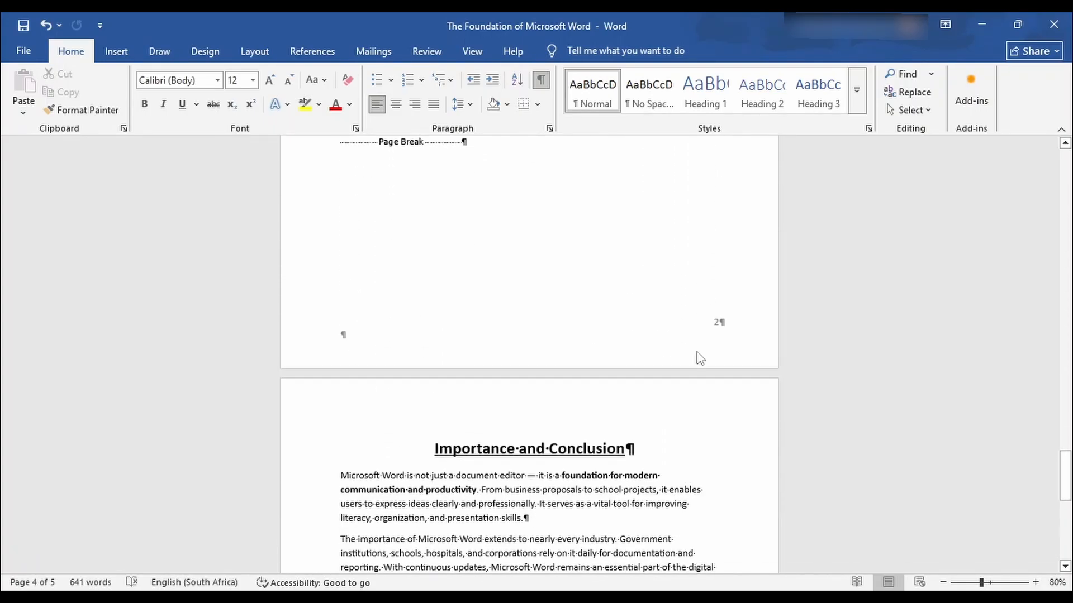
scroll(698, 352, down, 4)
scroll(698, 353, down, 4)
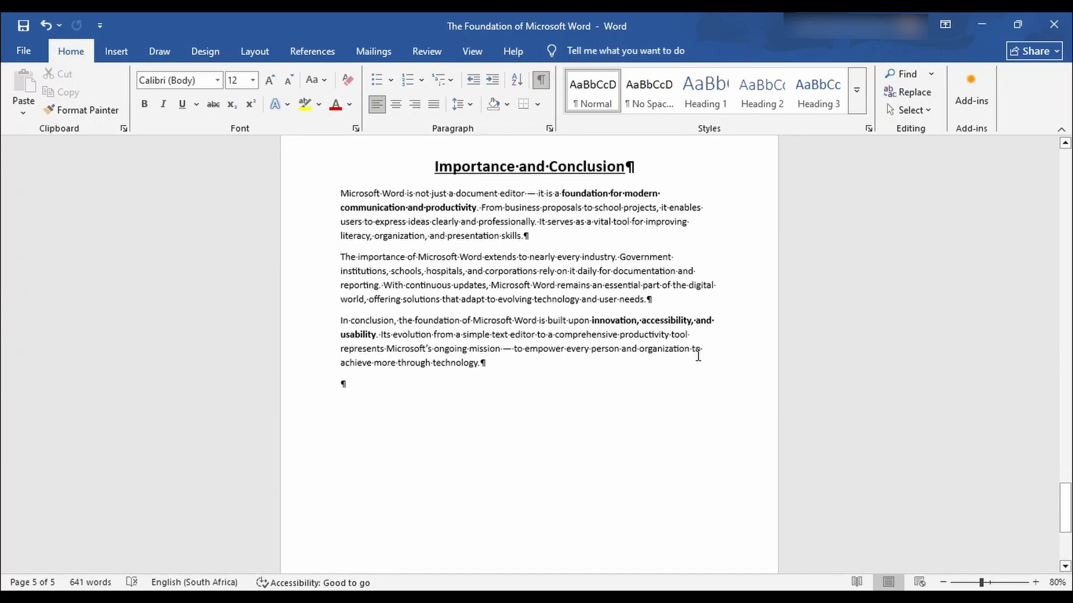
scroll(698, 355, down, 5)
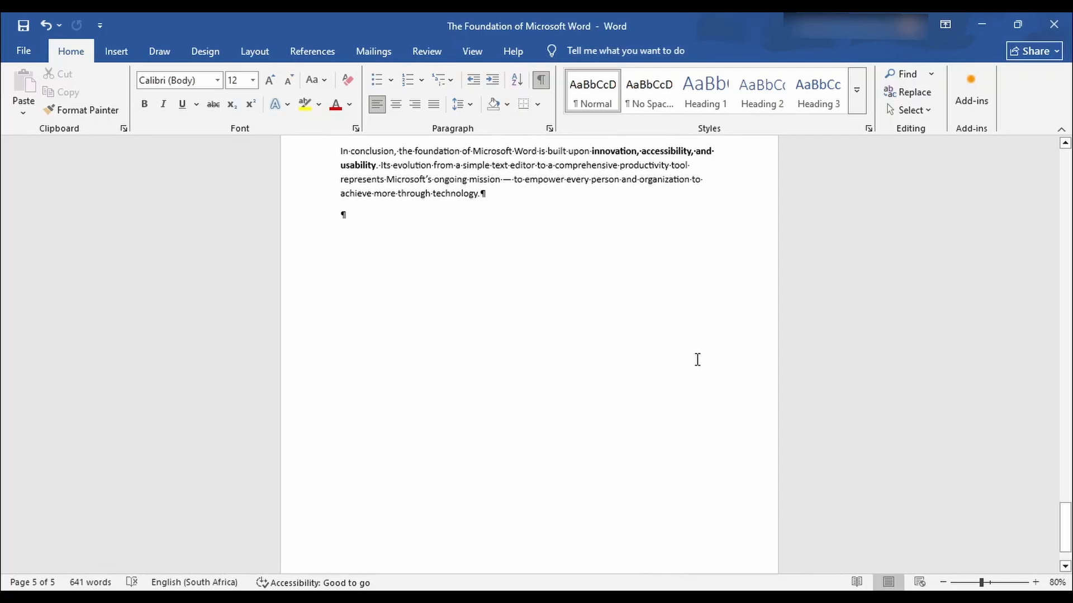